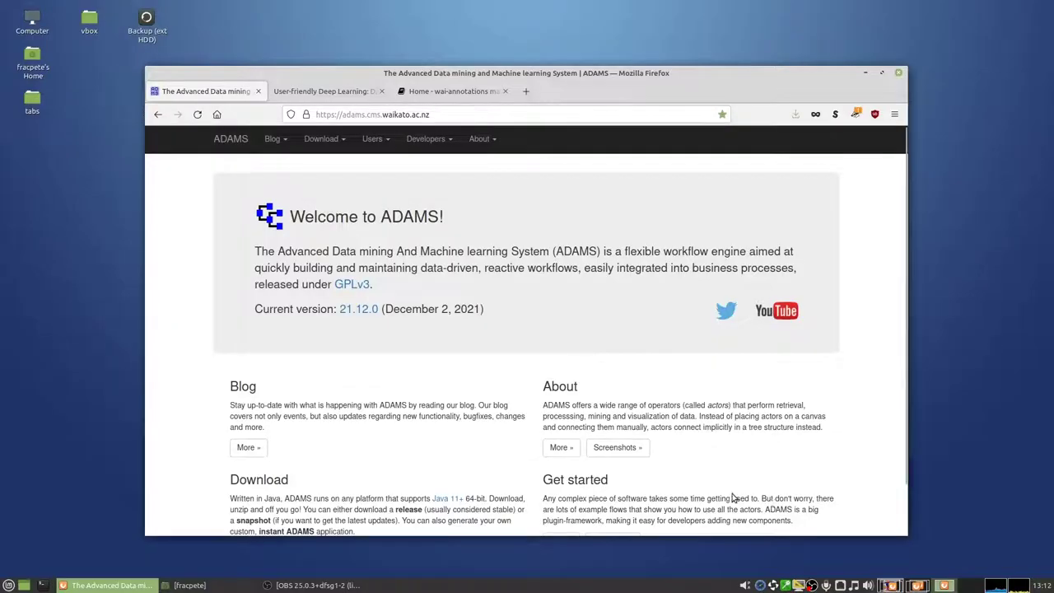
# Go to the ADAMS Snapshot download page and highlight the adams-annotator-snapshot entry
pyautogui.scroll(-2, 496, 472)
pyautogui.click(310, 500)
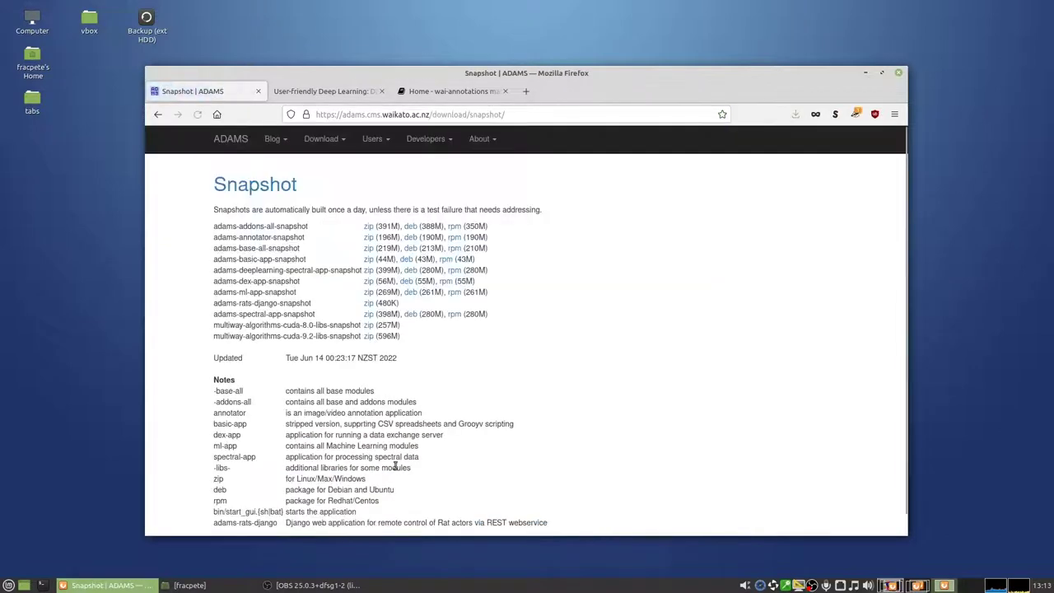
pyautogui.scroll(-1, 348, 242)
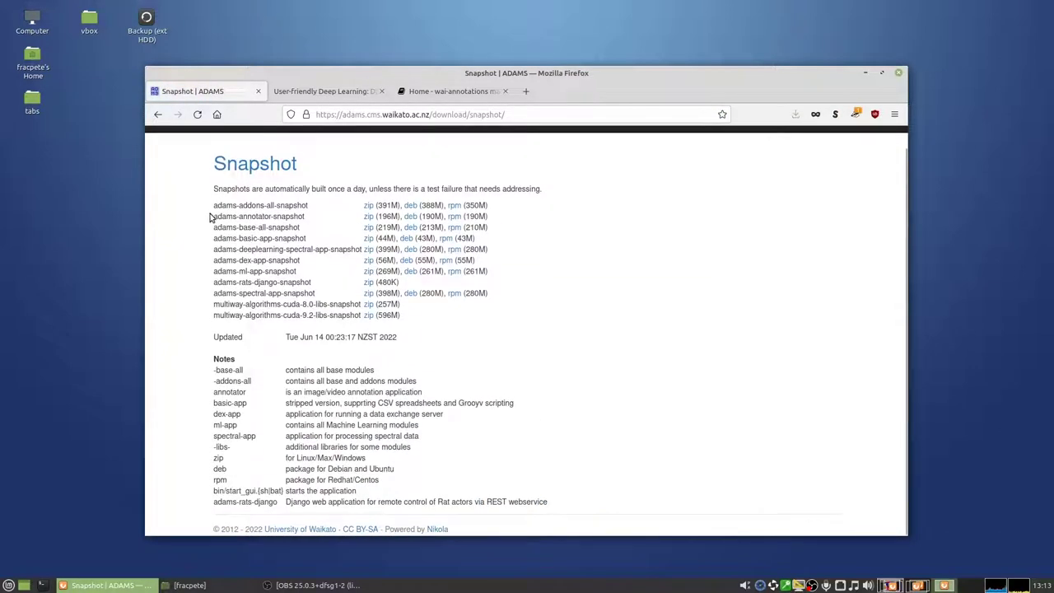
pyautogui.moveTo(211, 217); pyautogui.dragTo(311, 218)
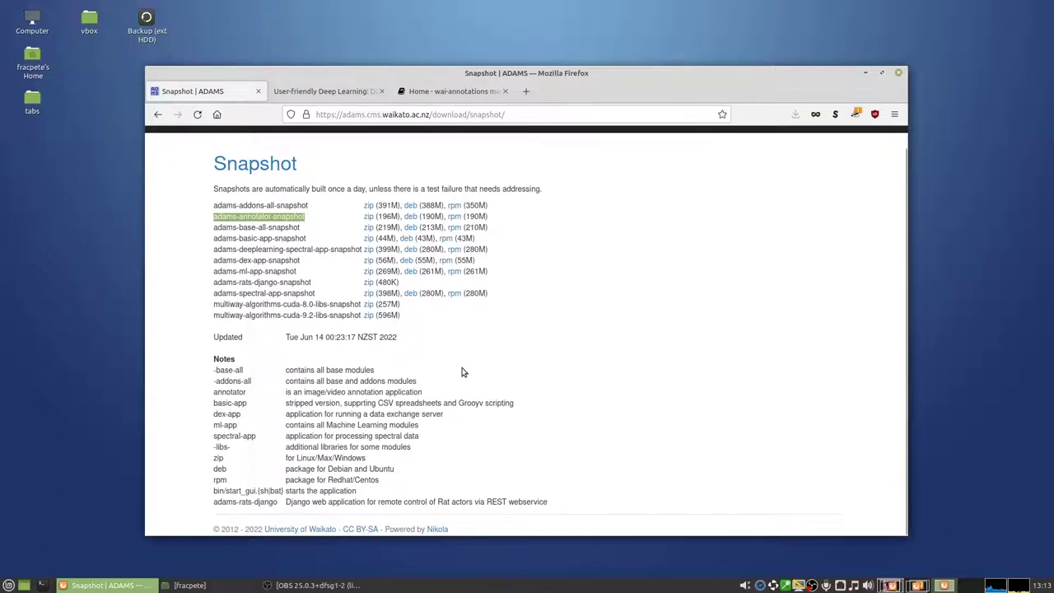
# In Nemo, browse into annotations > adams-annotator-22.6.0-SNAPSHOT > bin
pyautogui.scroll(1, 461, 370)
pyautogui.click(221, 580)
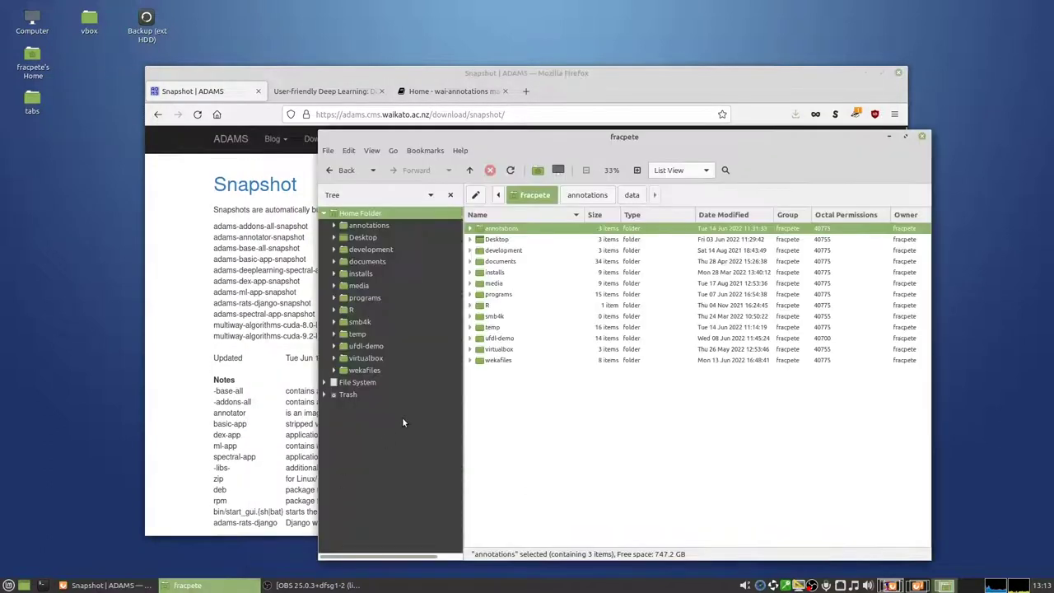
pyautogui.doubleClick(511, 229)
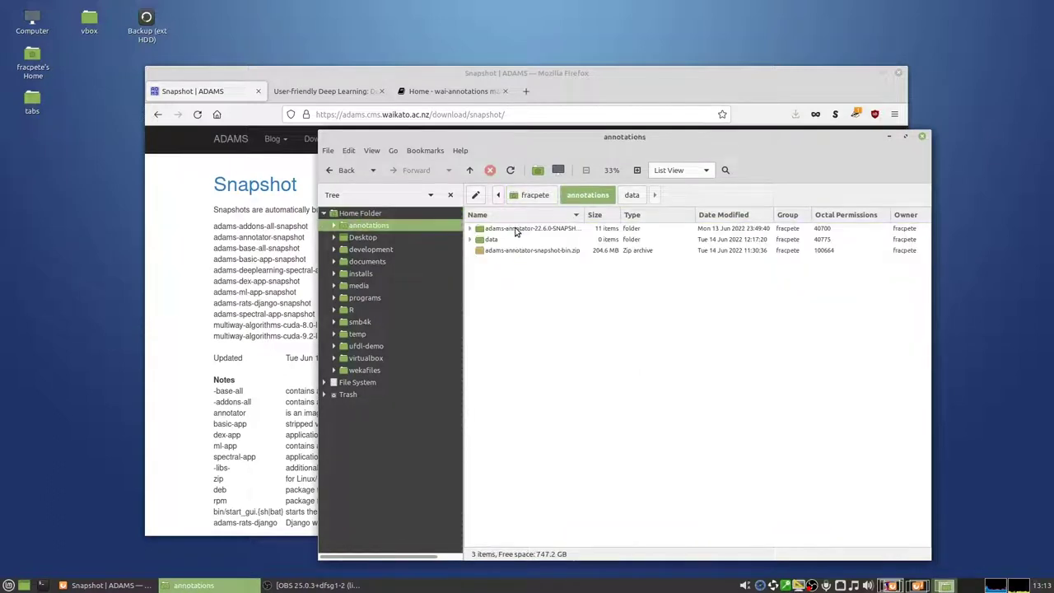
pyautogui.doubleClick(516, 230)
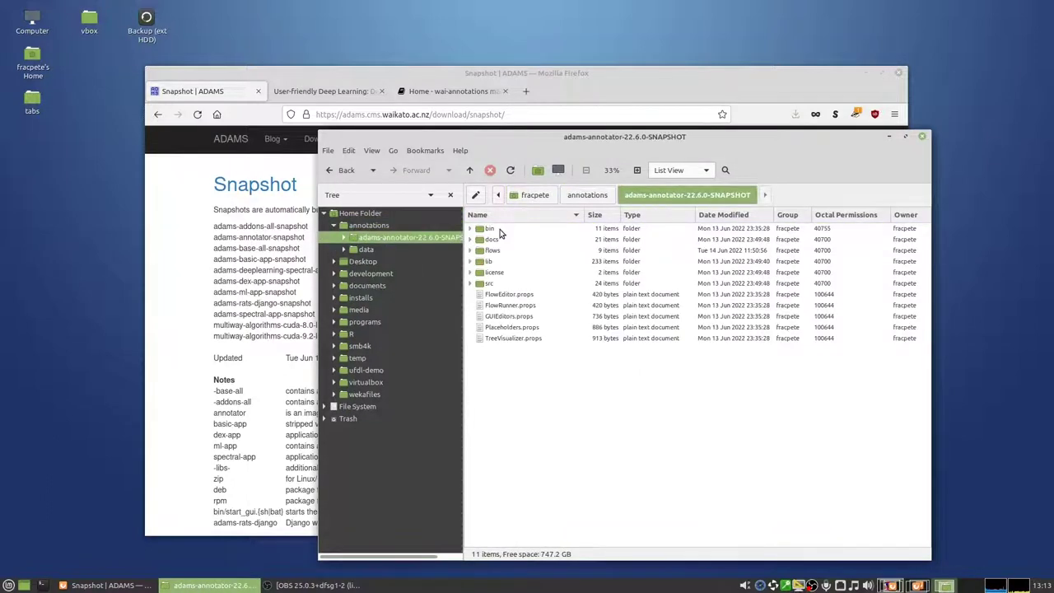
pyautogui.doubleClick(499, 231)
# Inspect the start_gui.bat and start_gui.sh scripts, then minimize Nemo
pyautogui.click(517, 329)
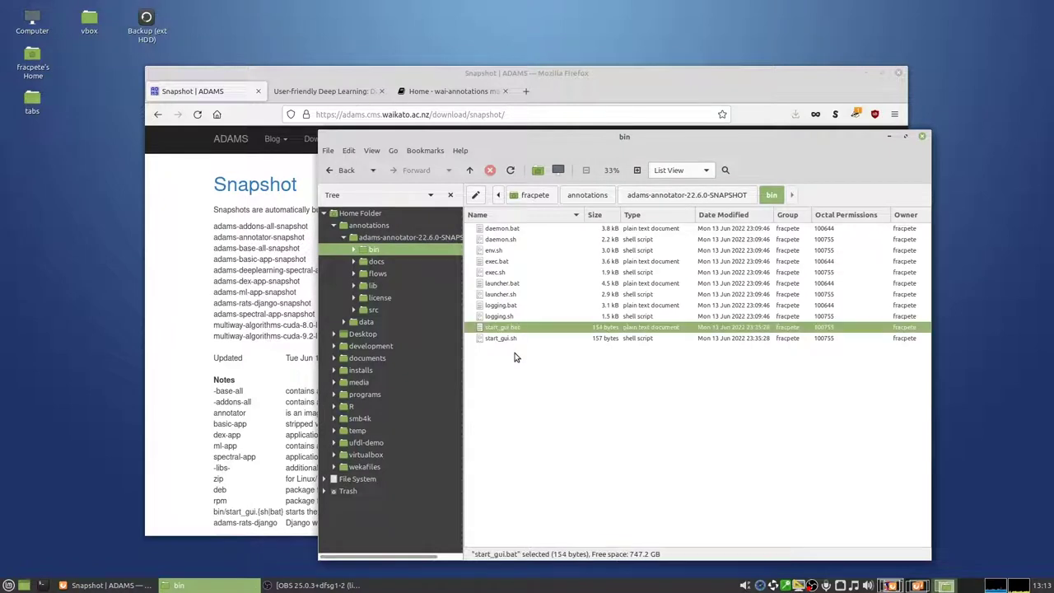
pyautogui.click(513, 339)
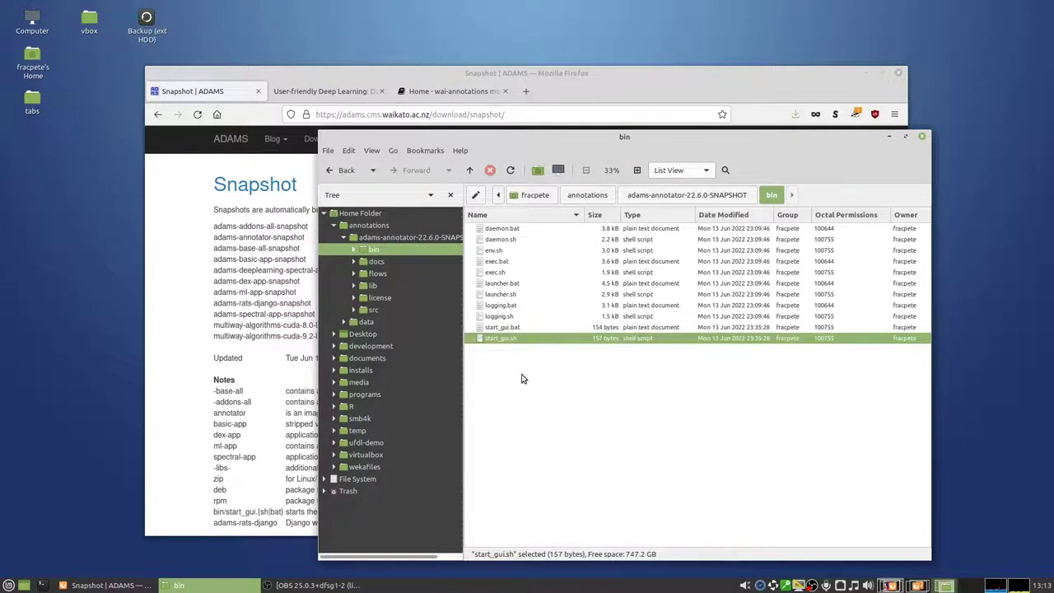
pyautogui.click(523, 381)
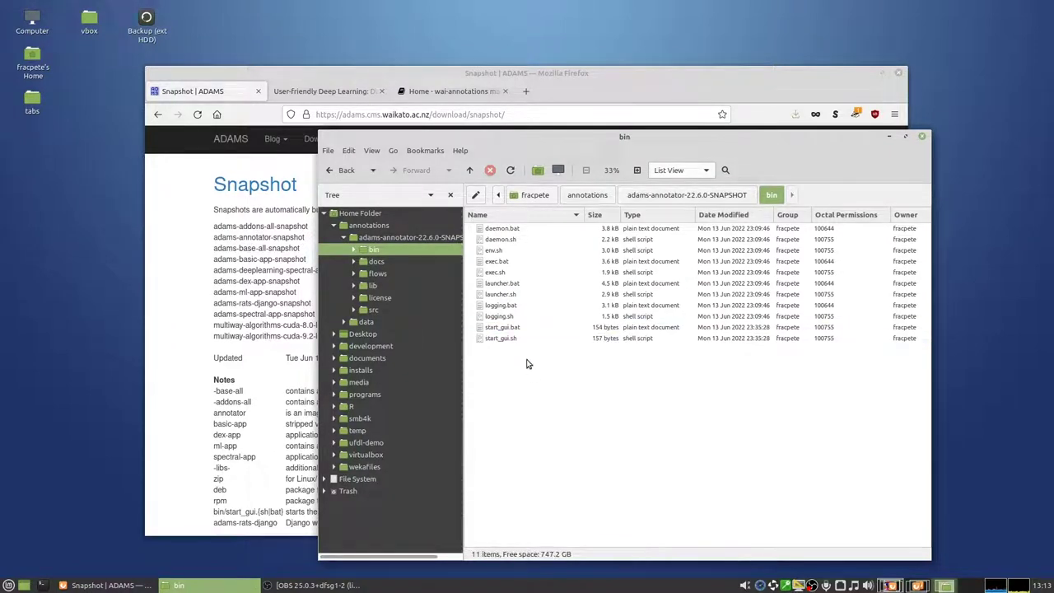
pyautogui.click(889, 138)
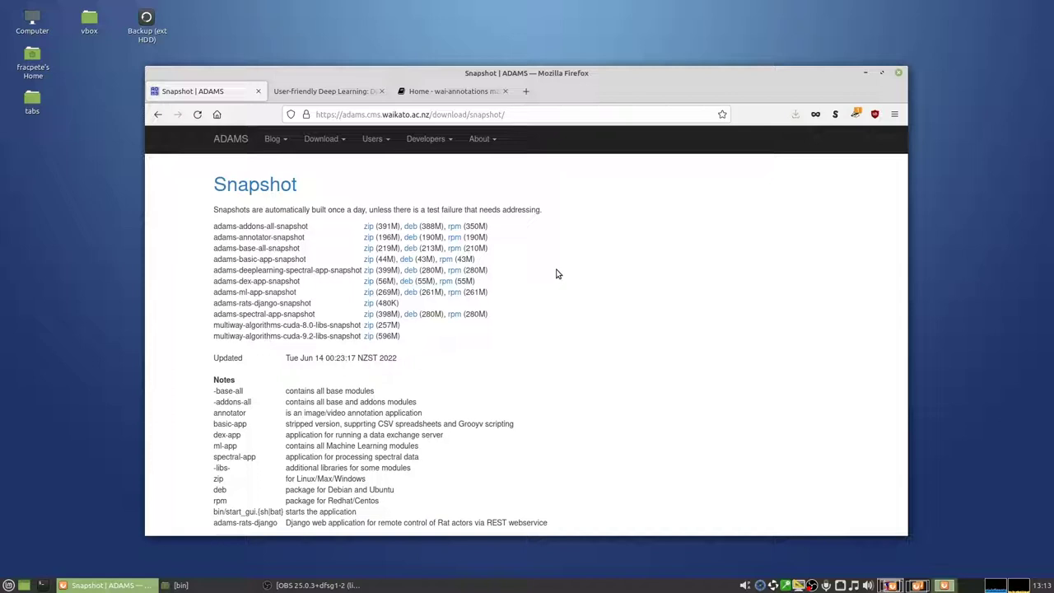
# Save camvid12-grayscale.zip from the UFDL CamVid-12 image segmentation page into the data folder
pyautogui.click(323, 93)
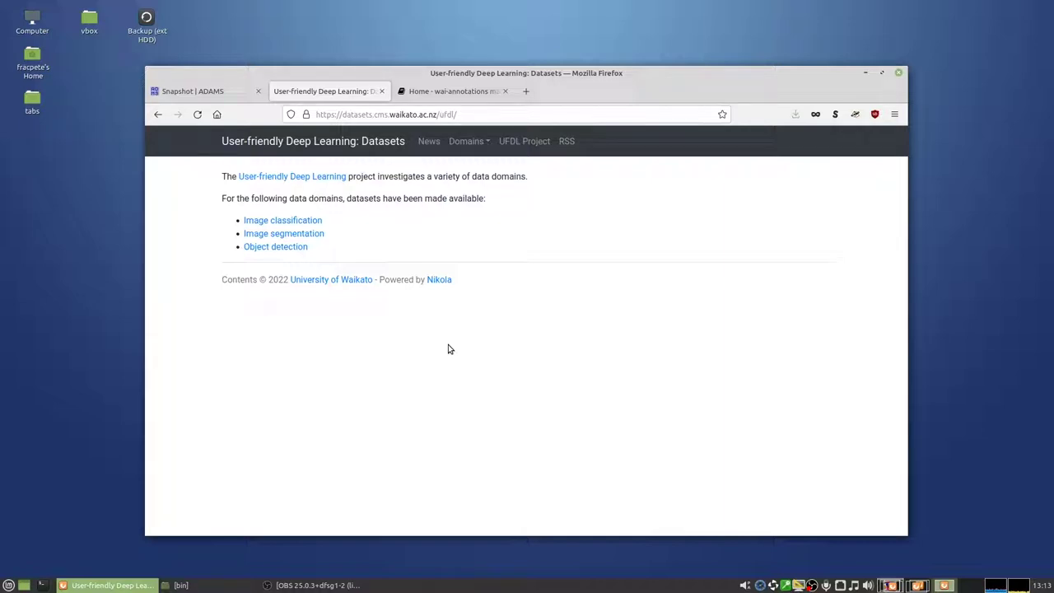
pyautogui.click(316, 234)
pyautogui.click(272, 212)
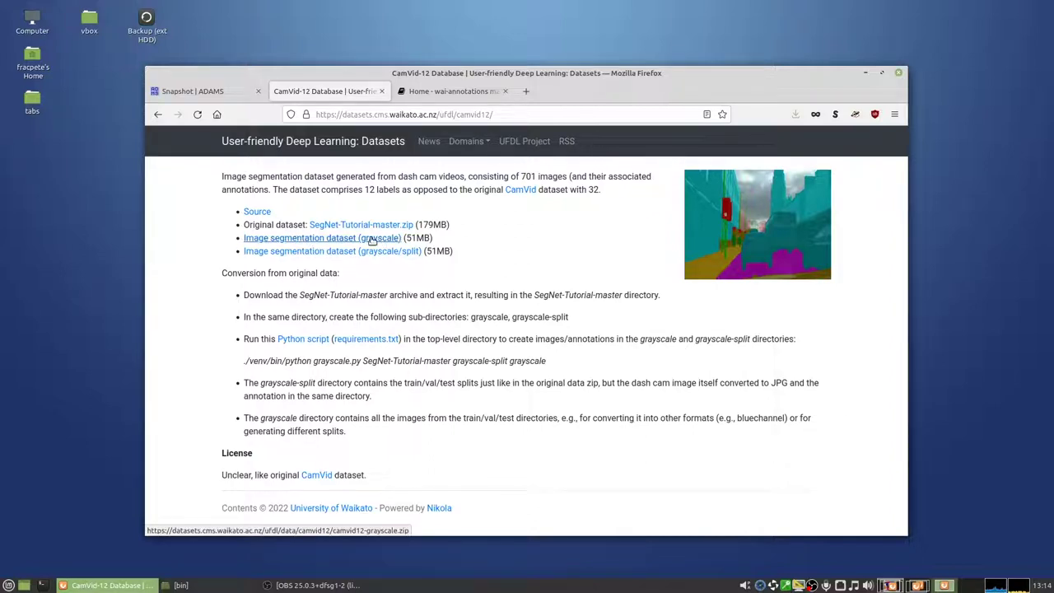
pyautogui.click(371, 239)
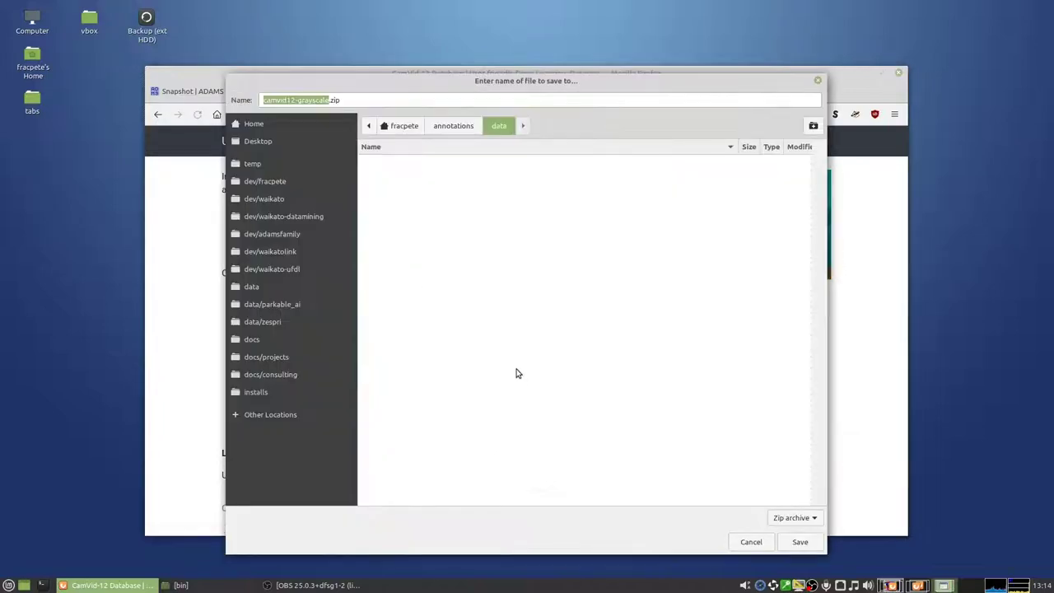
pyautogui.click(800, 542)
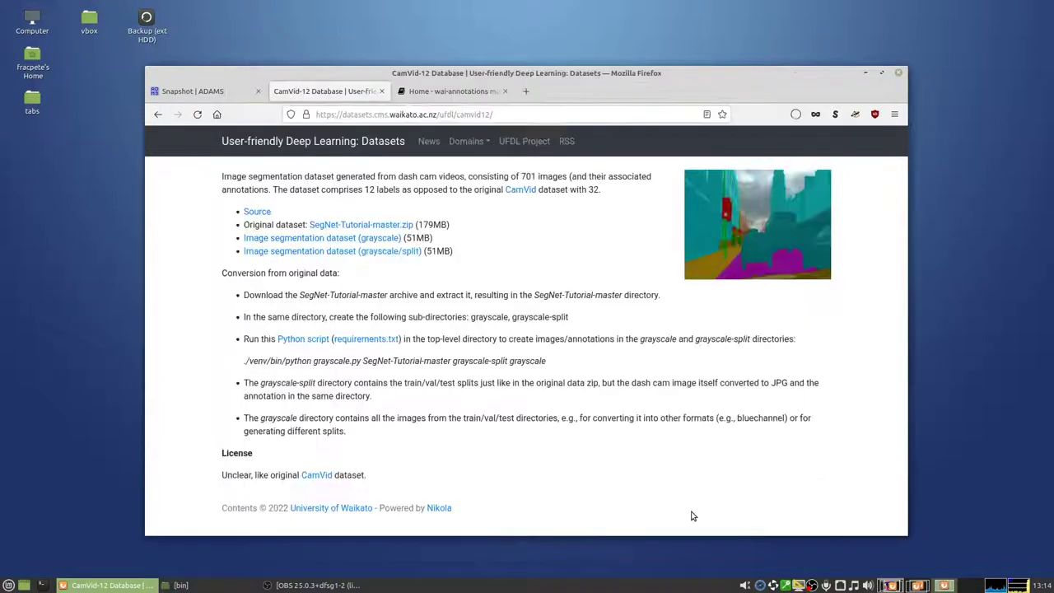
# Extract camvid12-grayscale.zip in the annotations data folder
pyautogui.click(214, 588)
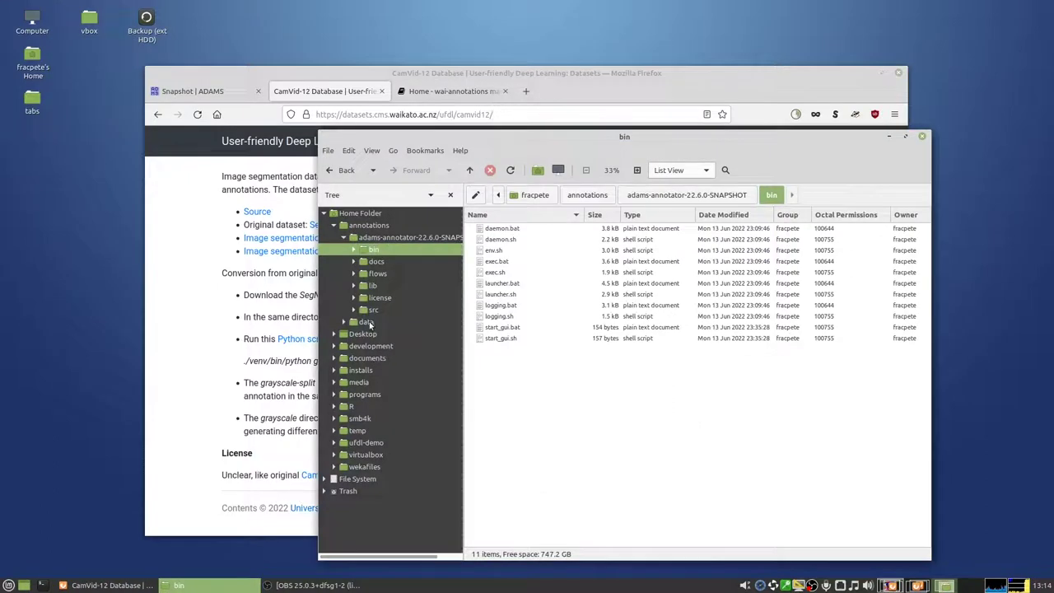
pyautogui.click(365, 322)
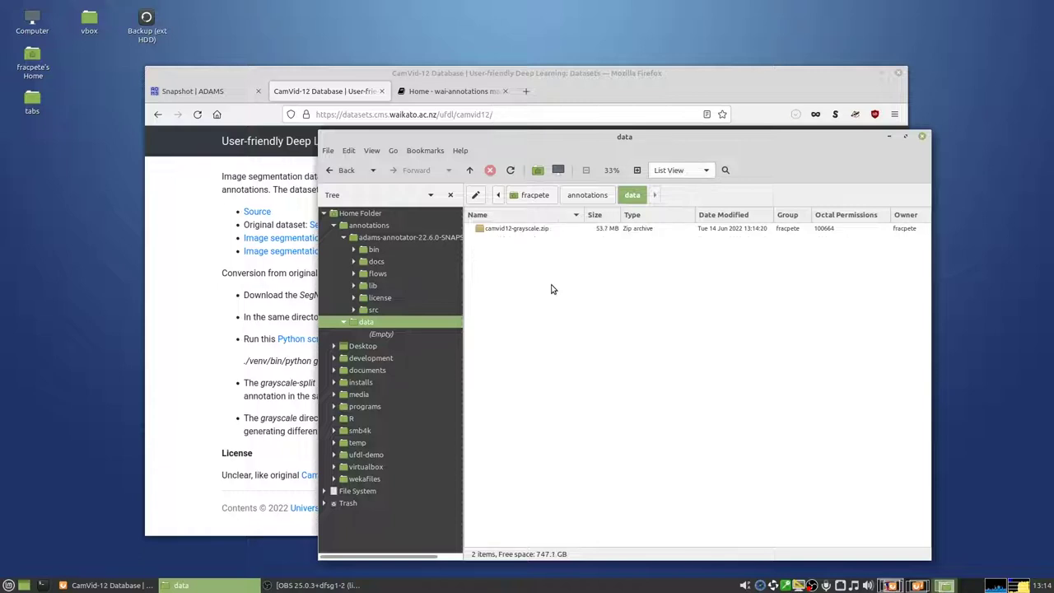
pyautogui.rightClick(530, 229)
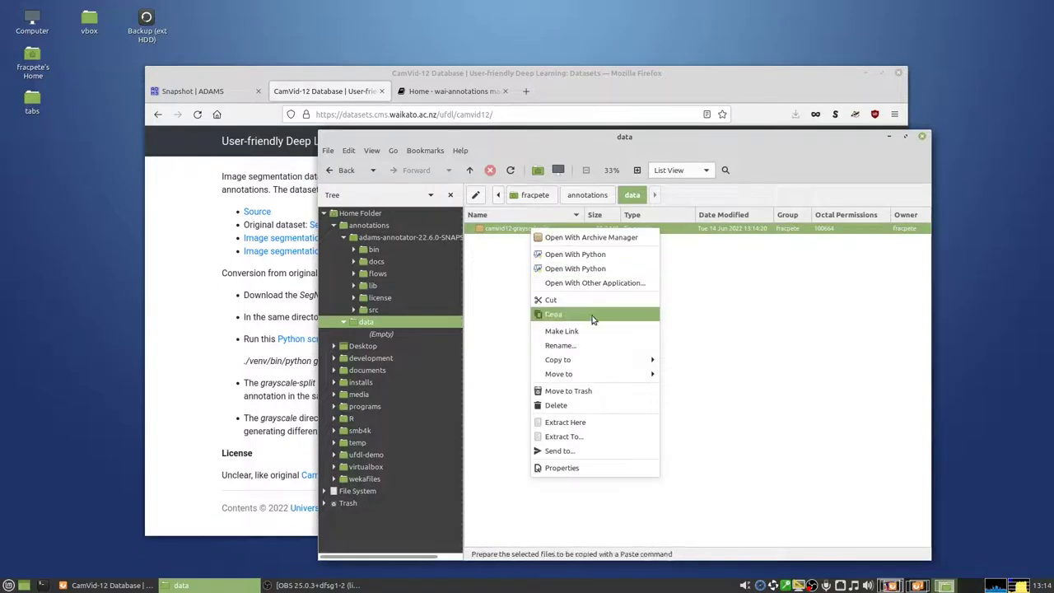
pyautogui.click(611, 422)
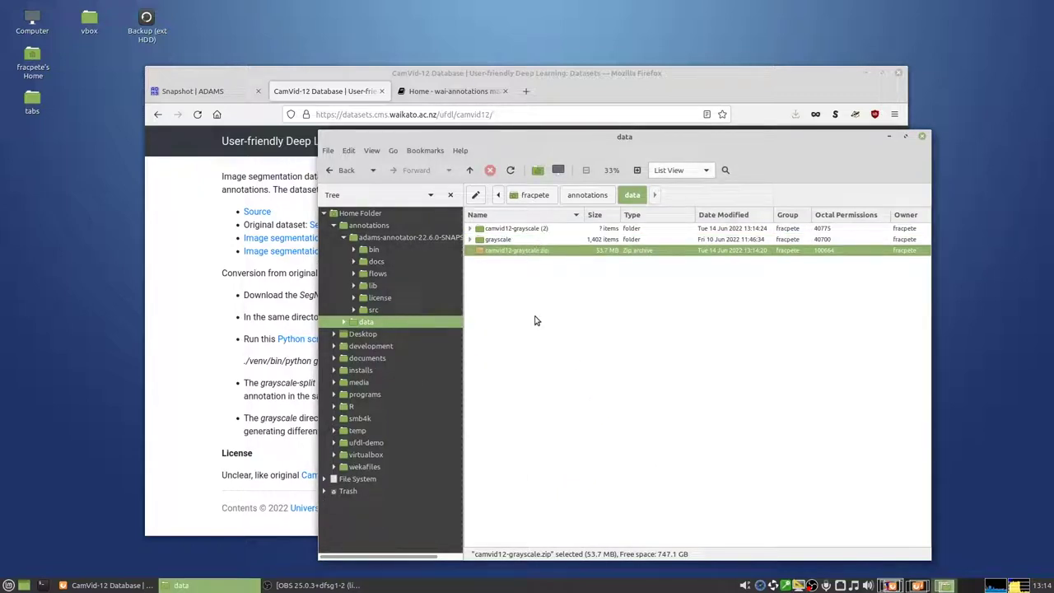
# Open the extracted grayscale folder and sort its files by type
pyautogui.doubleClick(514, 230)
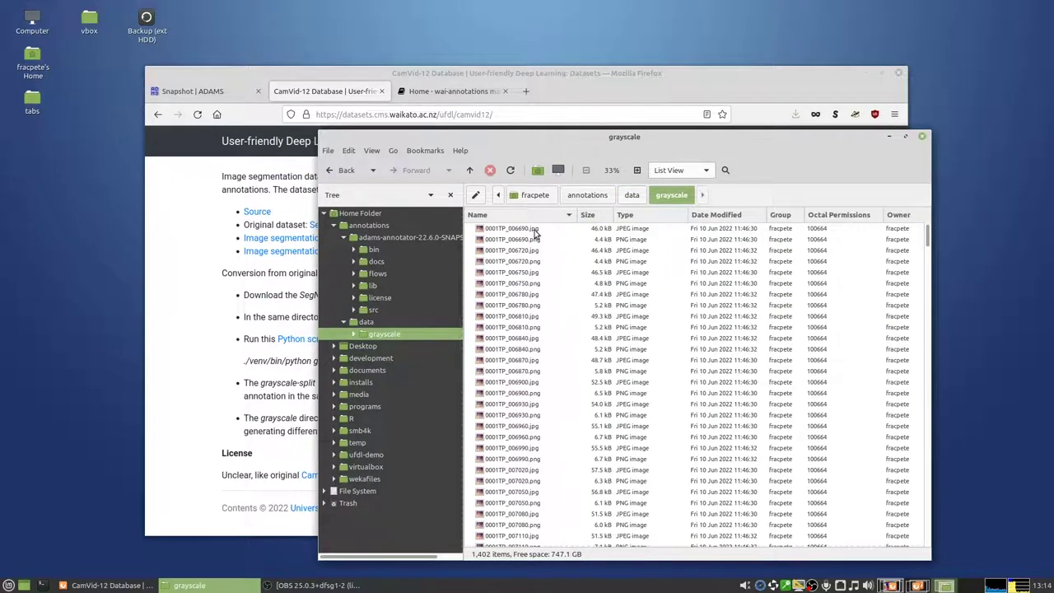
pyautogui.click(533, 230)
pyautogui.click(540, 242)
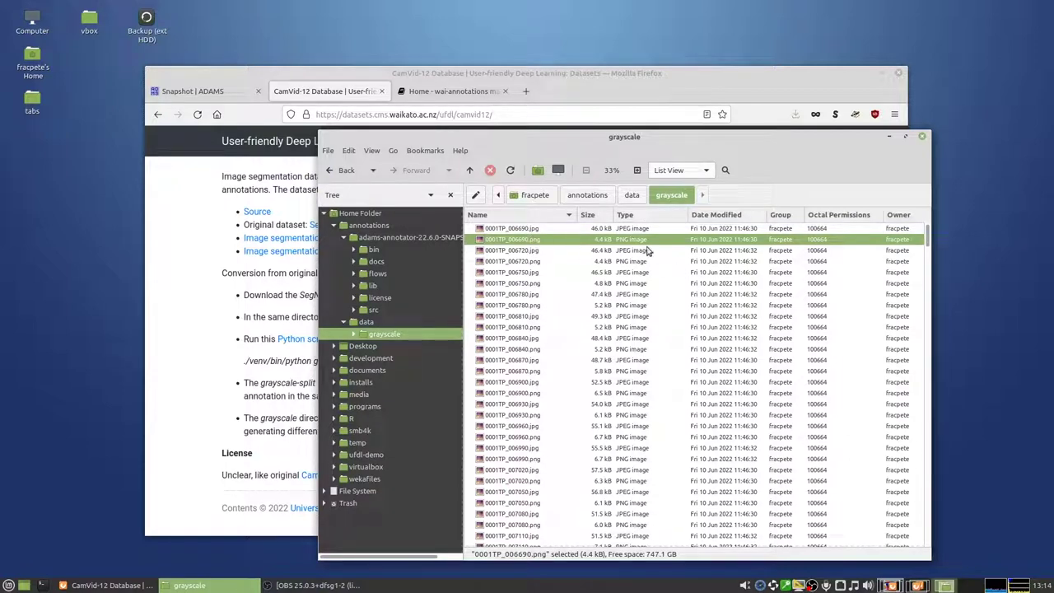
pyautogui.click(641, 218)
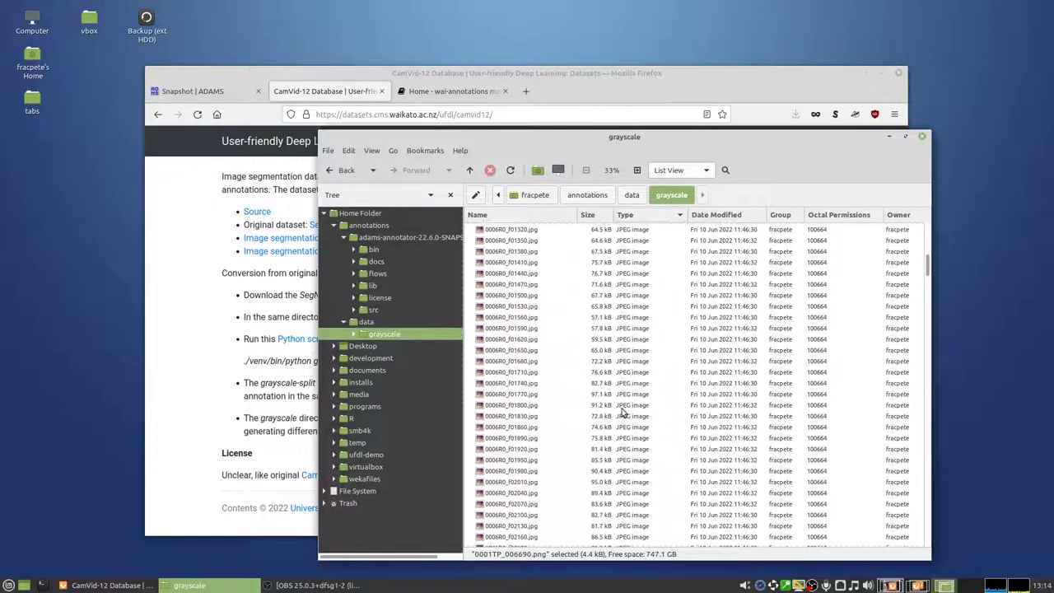
# Delete all 701 PNG annotation files, leaving only the JPEG images
pyautogui.scroll(-10, 642, 404)
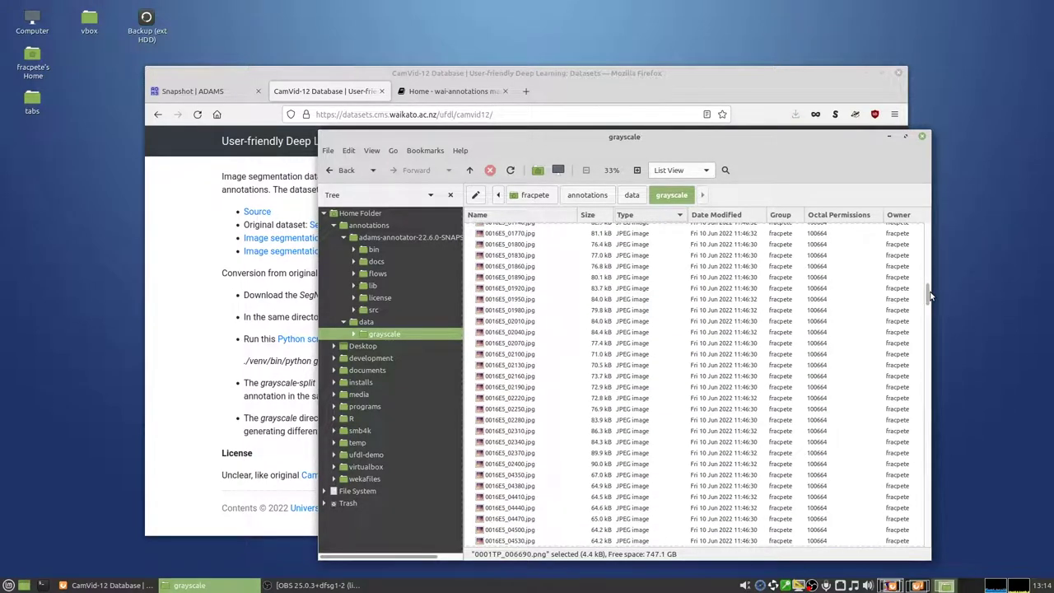
pyautogui.moveTo(930, 295); pyautogui.dragTo(933, 359)
pyautogui.scroll(-10, 756, 429)
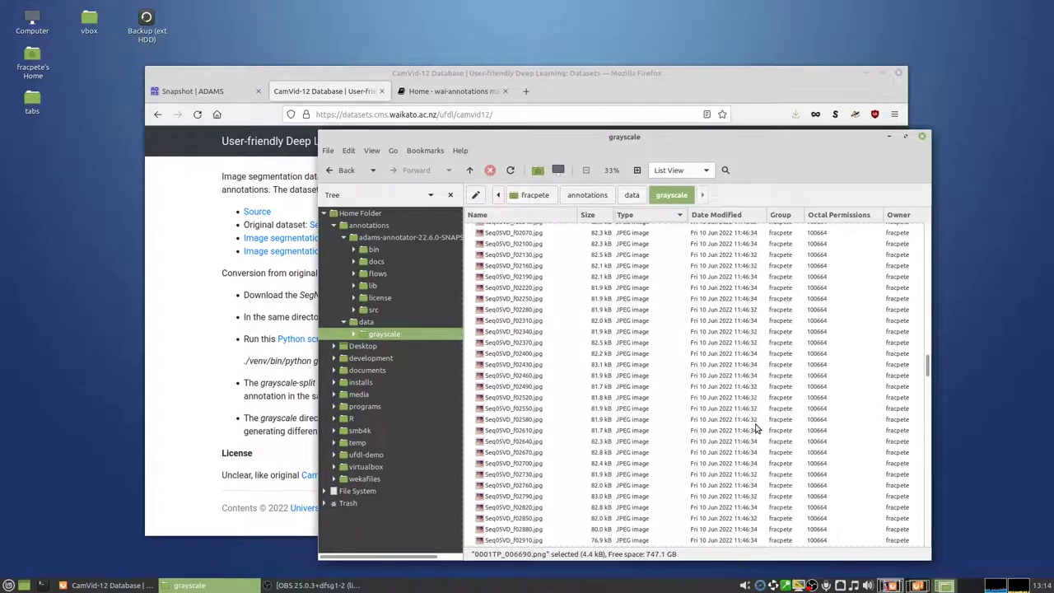
pyautogui.scroll(-20, 756, 428)
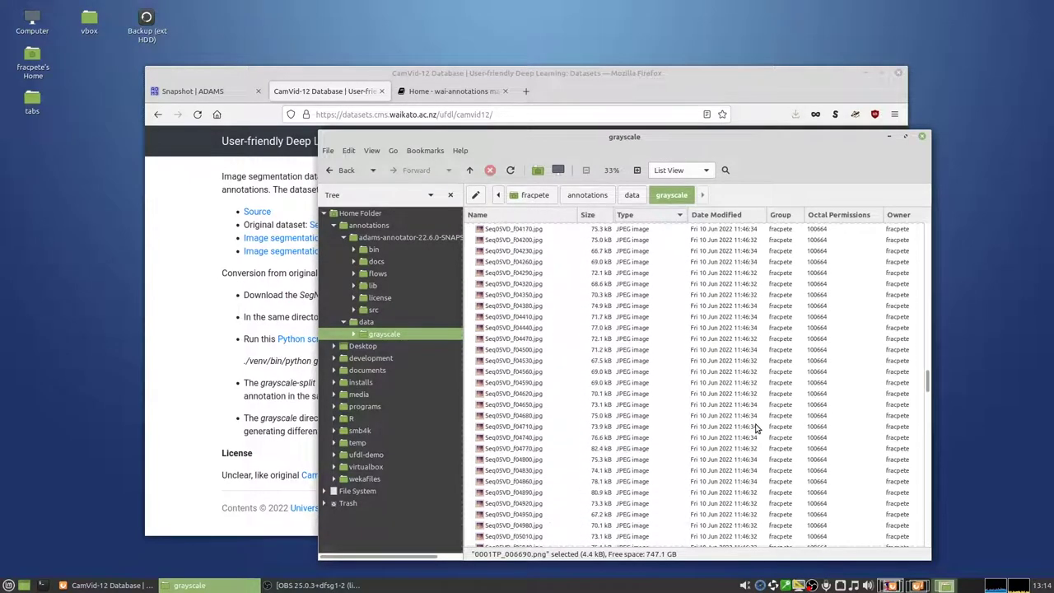
pyautogui.scroll(-7, 756, 429)
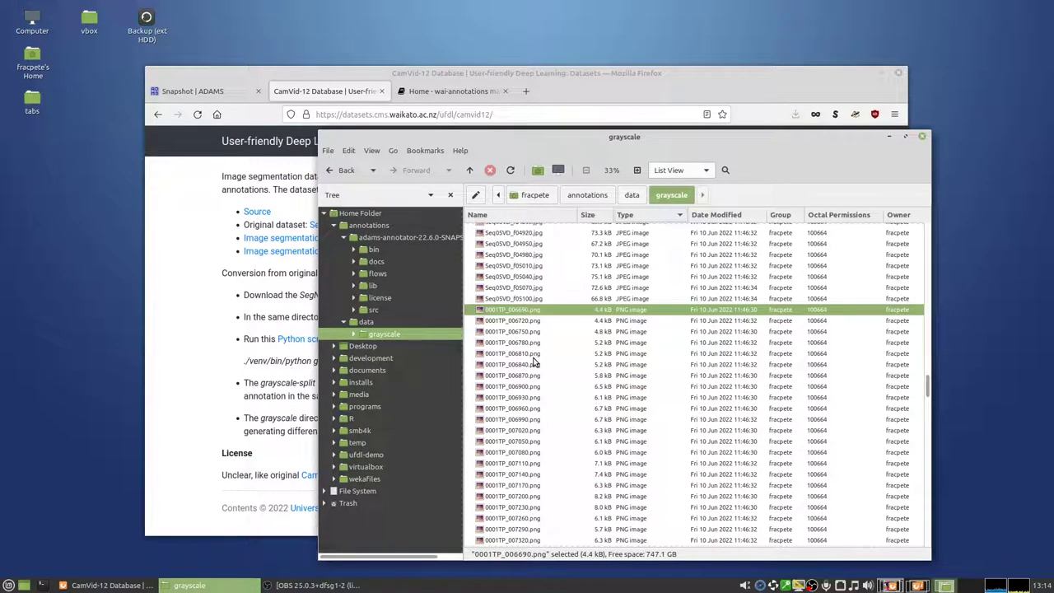
pyautogui.hotkey('ctrl', 'a')
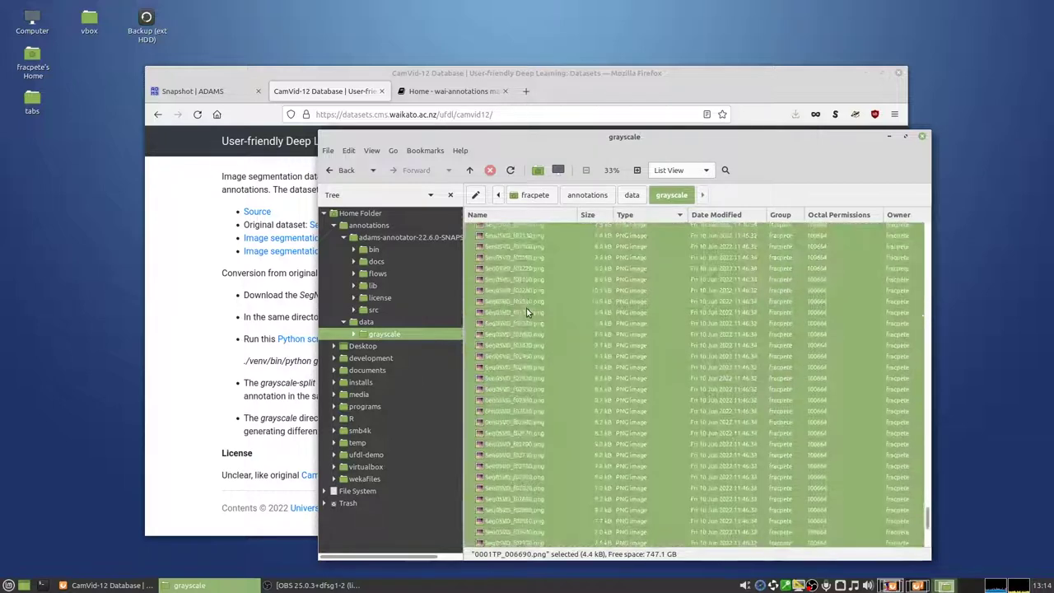
pyautogui.press('Delete')
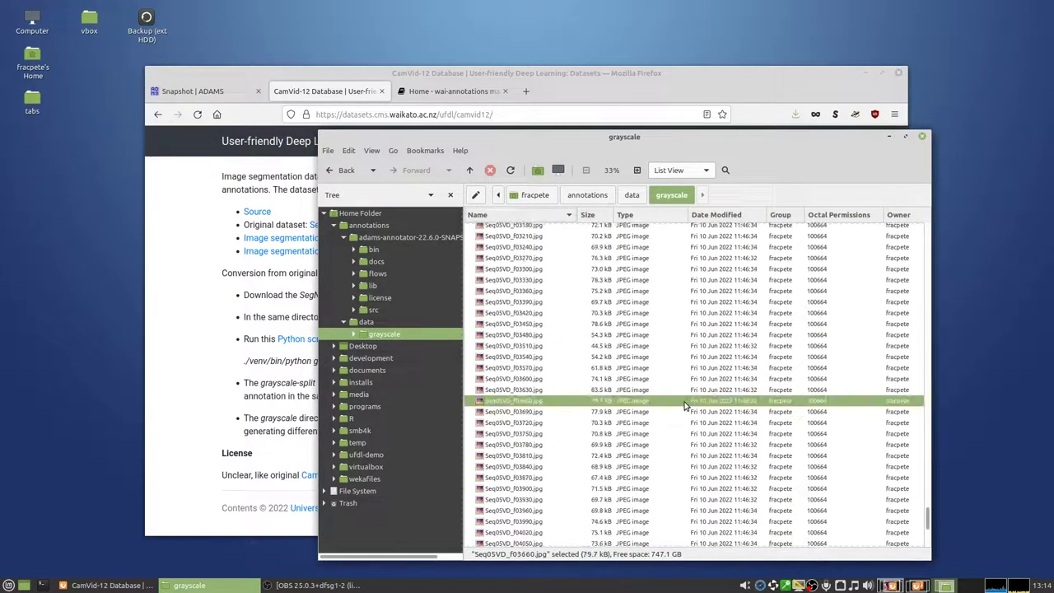
pyautogui.press('Home')
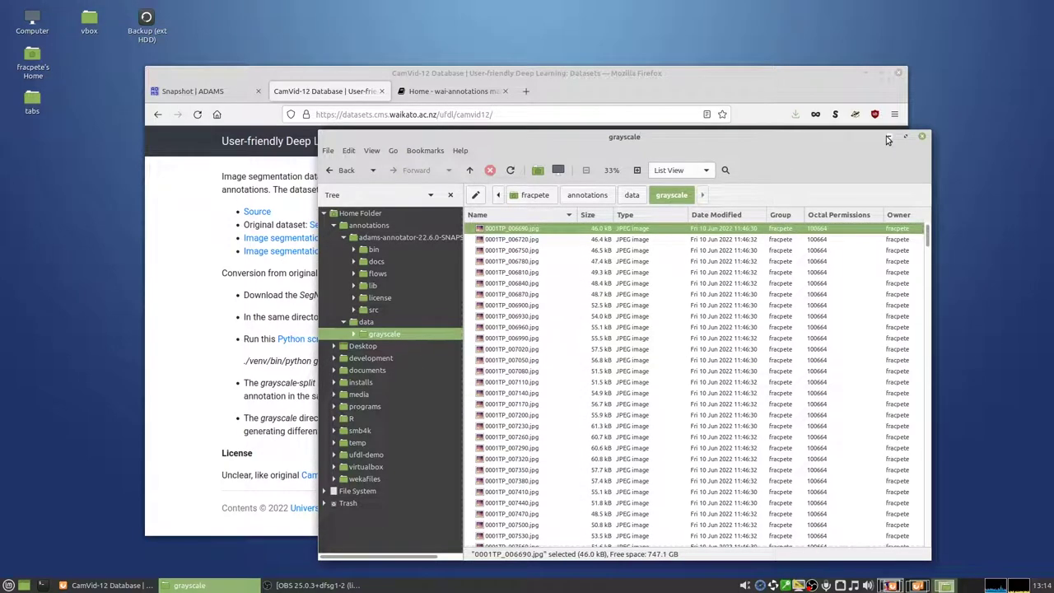
# Launch the annotator by running bin/start_gui.sh in a terminal in the adams-annotator-22.6.0-SNAPSHOT folder
pyautogui.click(391, 239)
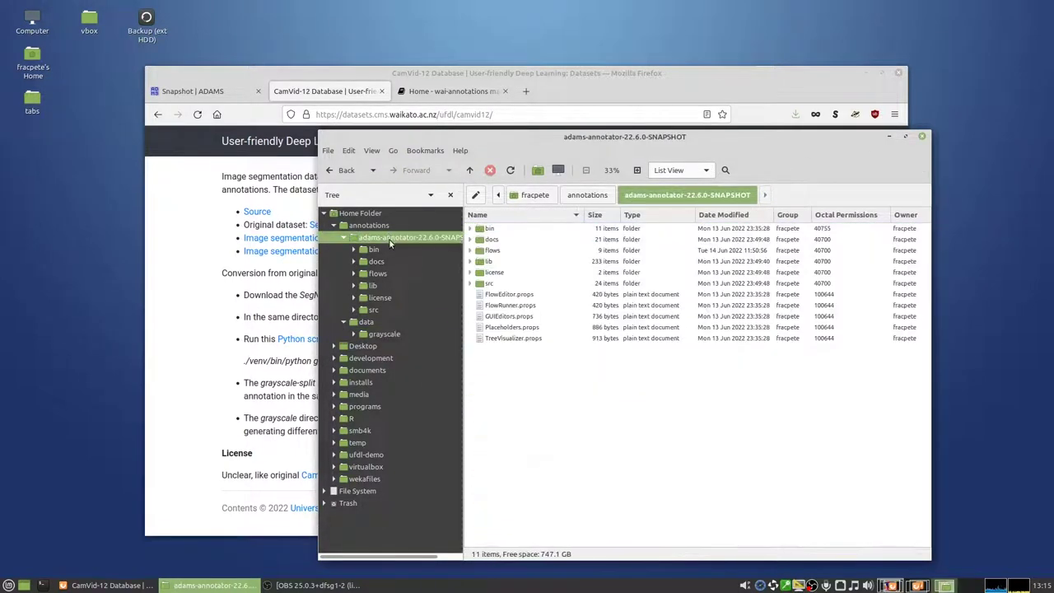
pyautogui.rightClick(582, 479)
pyautogui.click(626, 387)
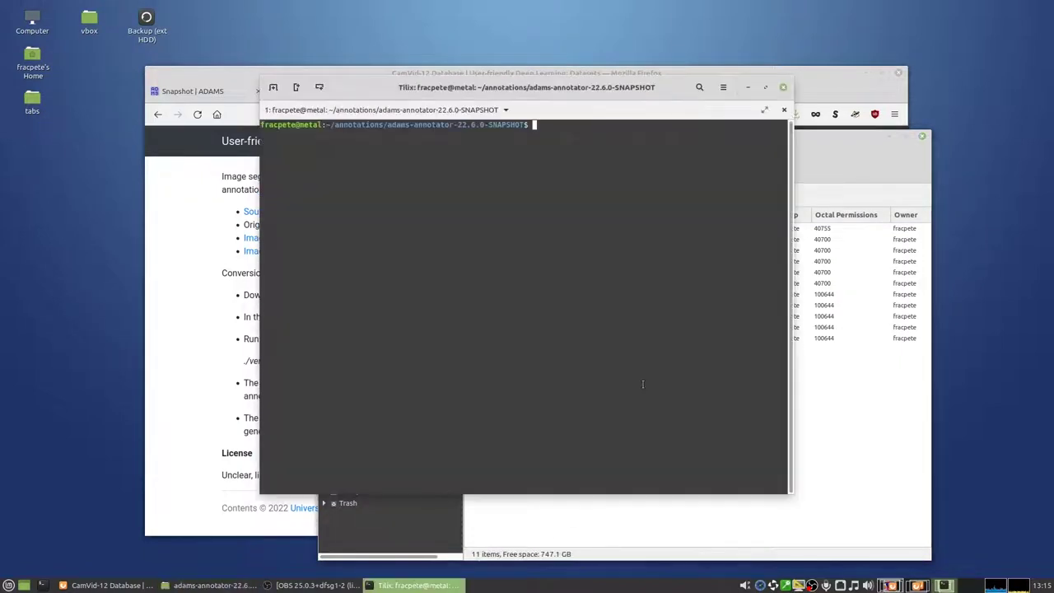
pyautogui.write('bin/start_gui.sh')
pyautogui.press('Return')
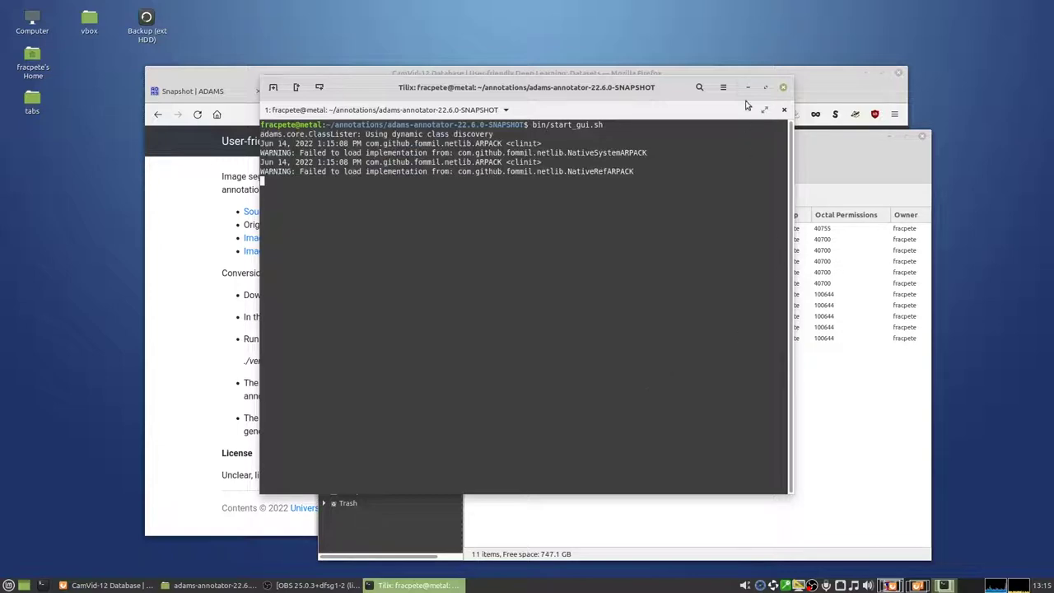
pyautogui.click(747, 87)
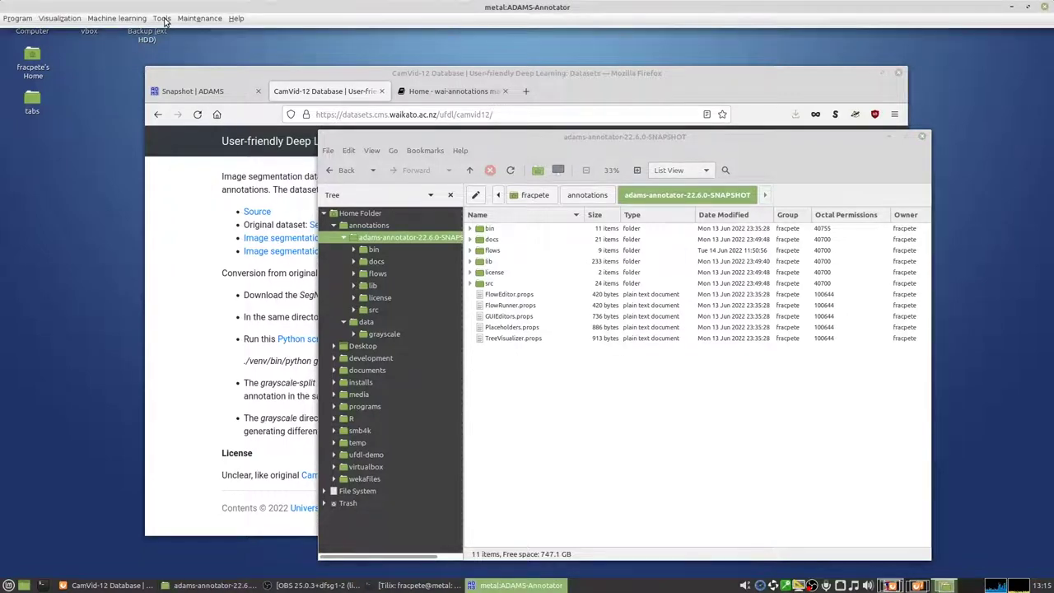
# Open adams-imaging-annotate_objects.flow in the Flow editor from the Tools menu
pyautogui.click(162, 19)
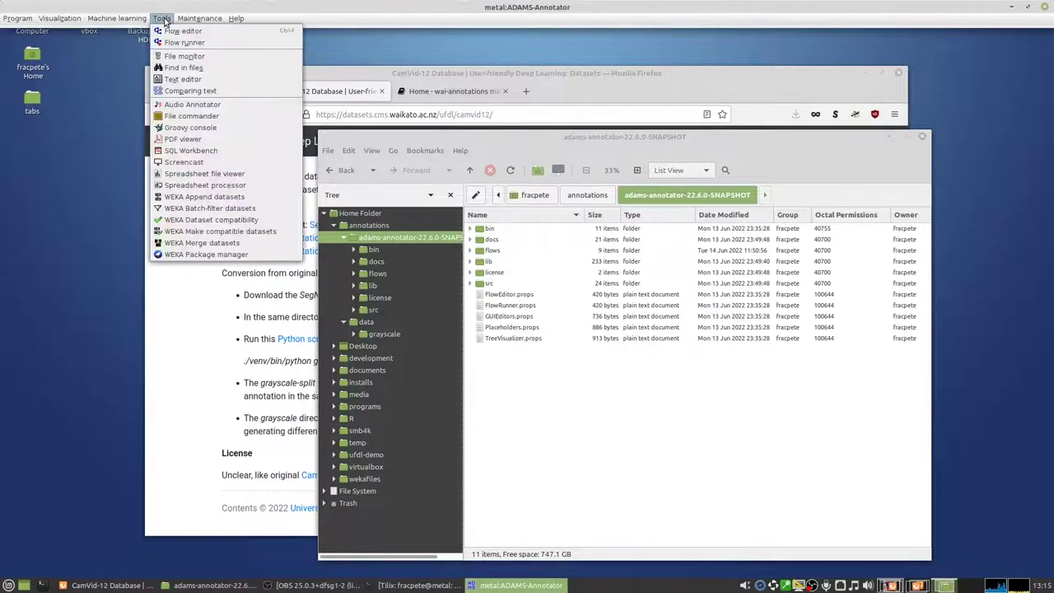
pyautogui.click(242, 32)
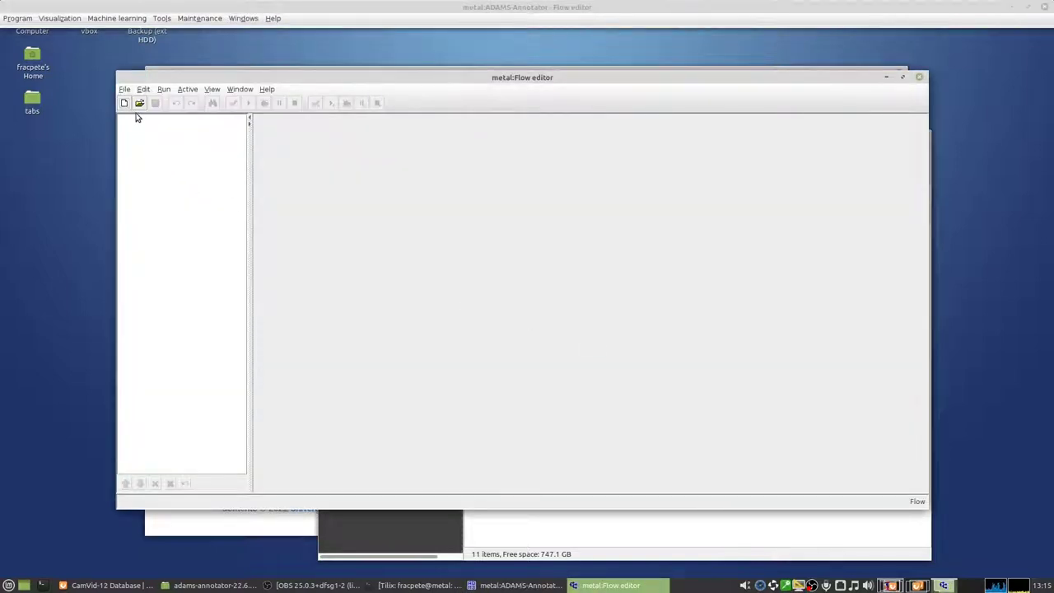
pyautogui.click(140, 103)
pyautogui.click(416, 229)
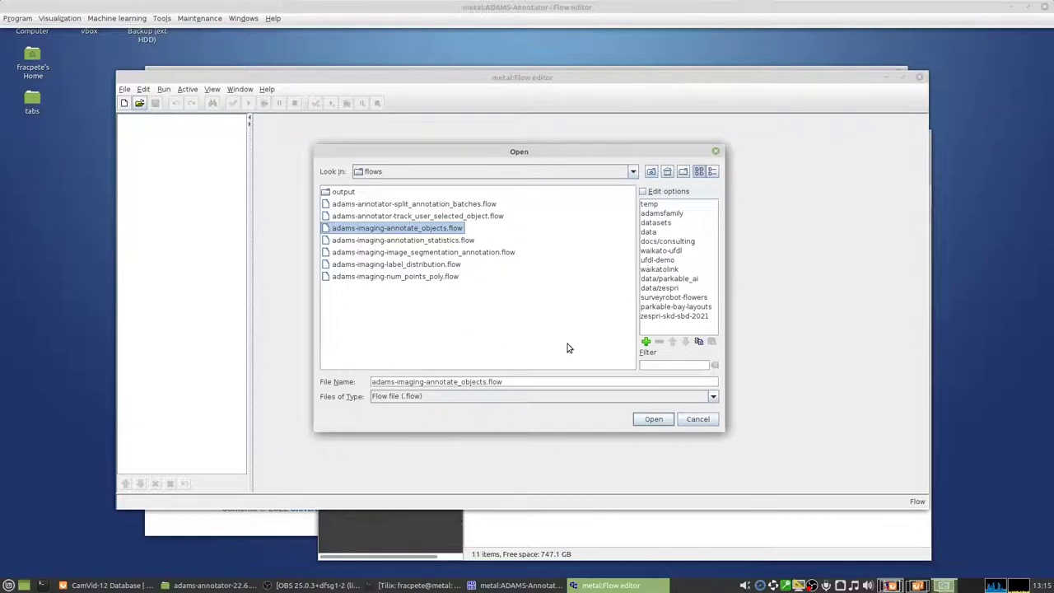
pyautogui.click(652, 420)
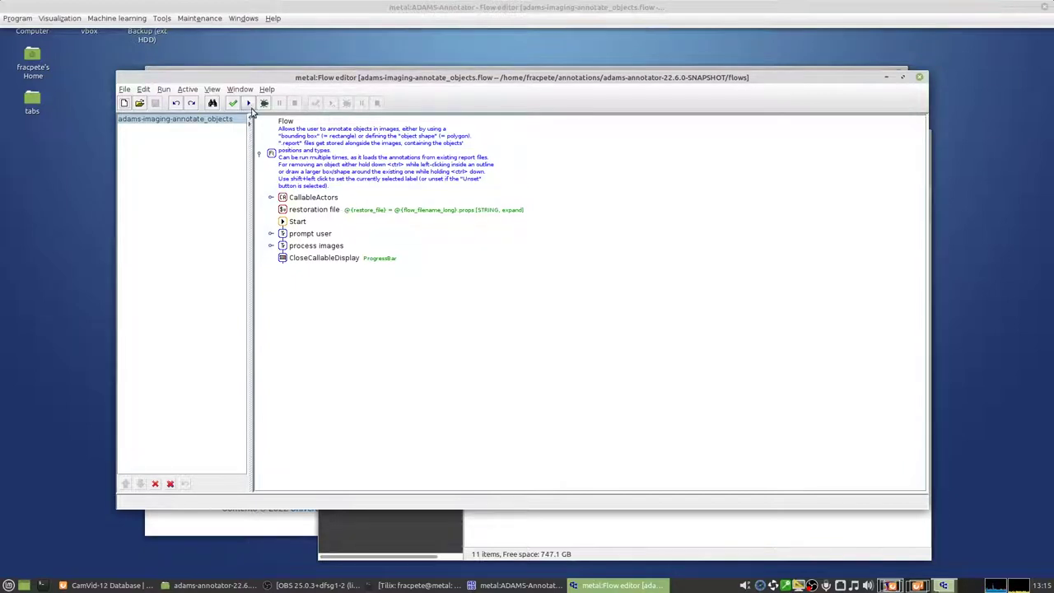
pyautogui.click(167, 92)
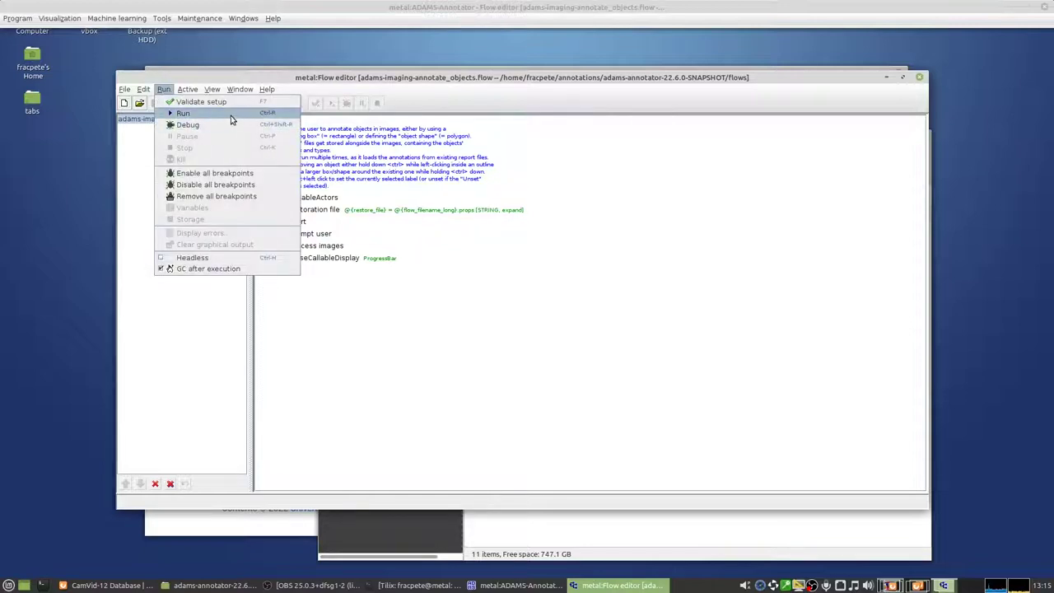
# Run the flow and set its image directory to the grayscale folder
pyautogui.click(442, 230)
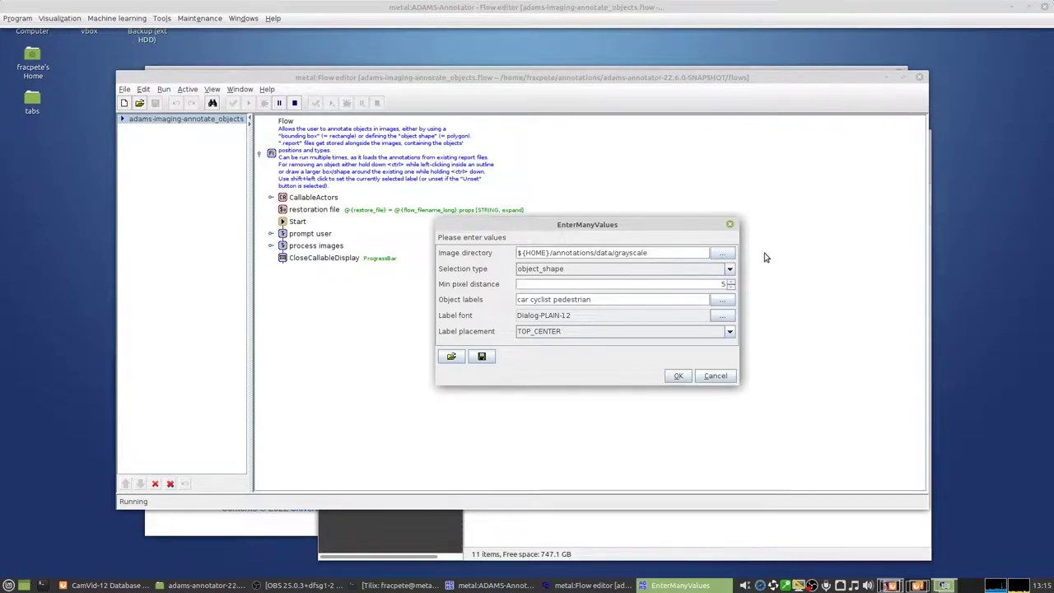
pyautogui.click(719, 254)
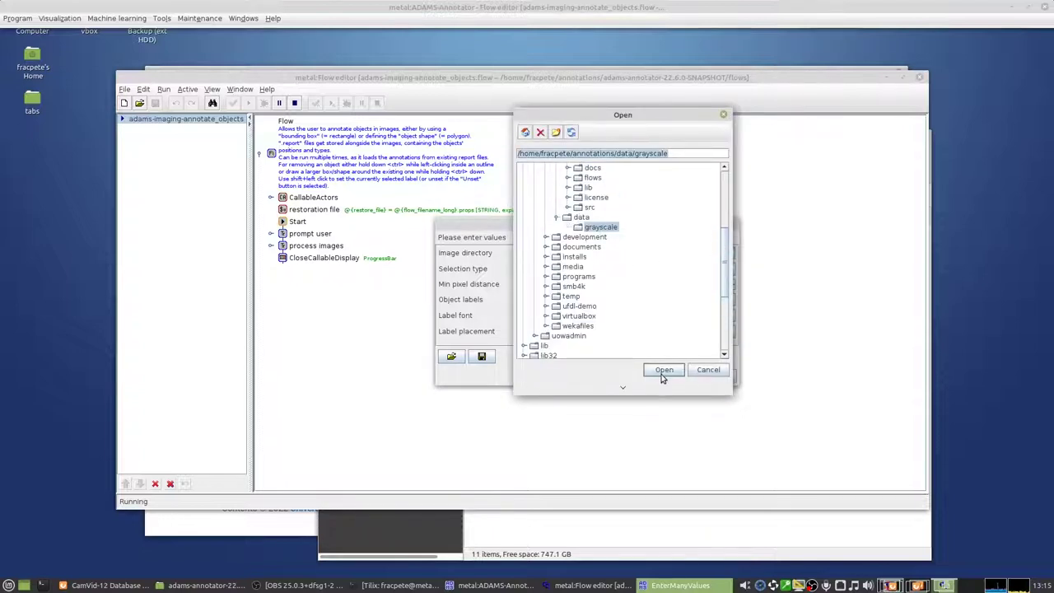
pyautogui.click(664, 370)
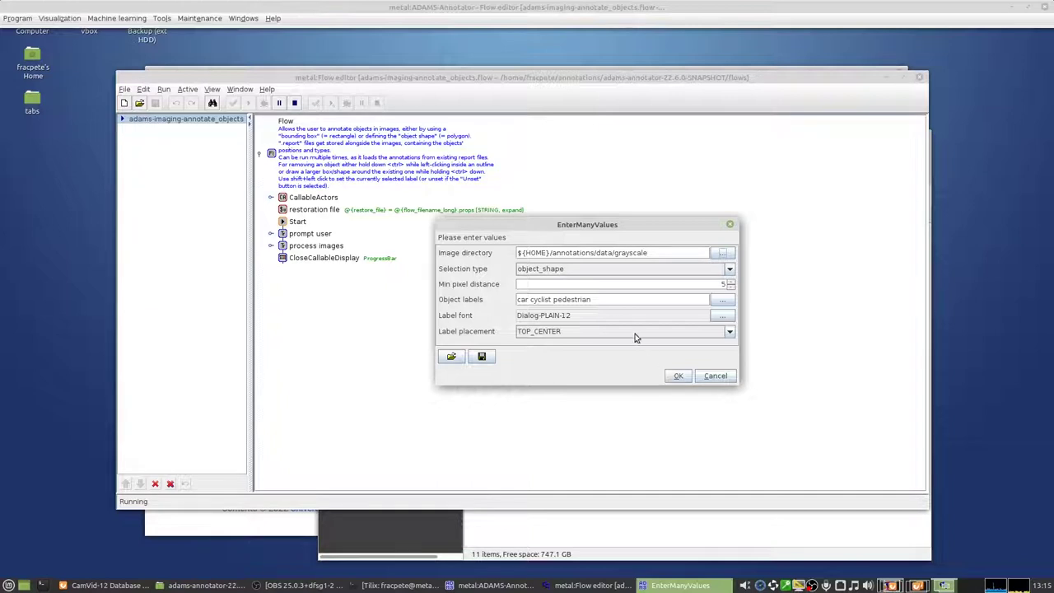
# Keep object_shape as selection type and review min pixel distance 5 and the car, cyclist, pedestrian labels
pyautogui.click(610, 269)
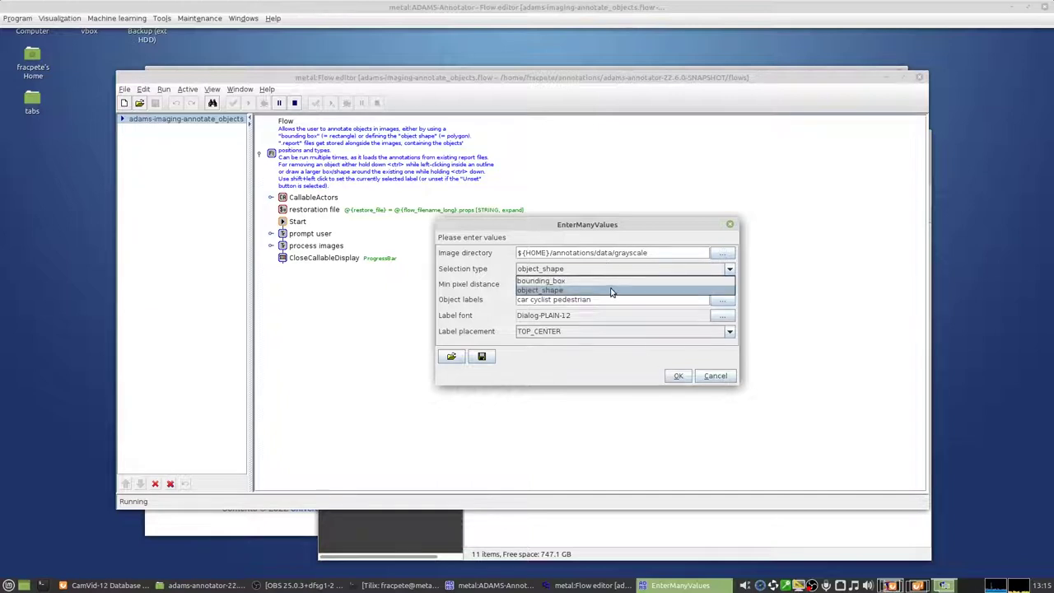
pyautogui.click(612, 291)
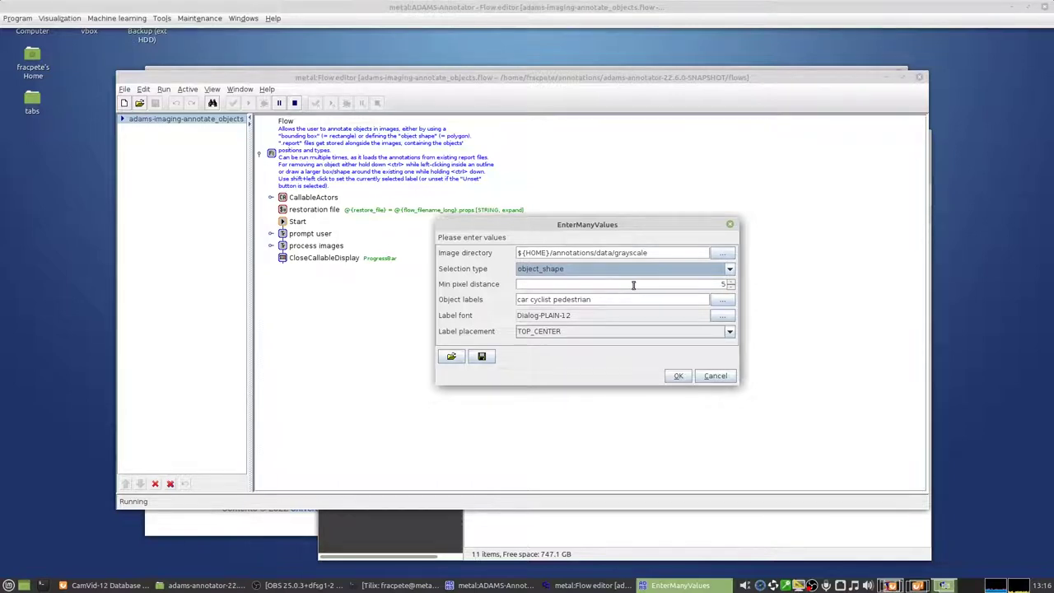
pyautogui.click(715, 283)
pyautogui.doubleClick(715, 283)
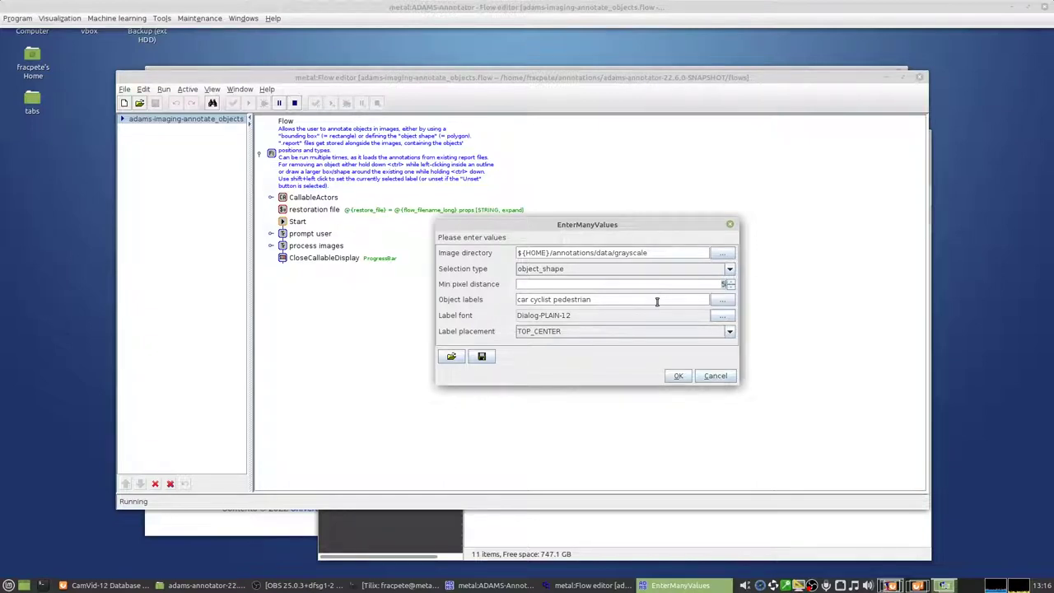
pyautogui.moveTo(633, 302); pyautogui.dragTo(504, 302)
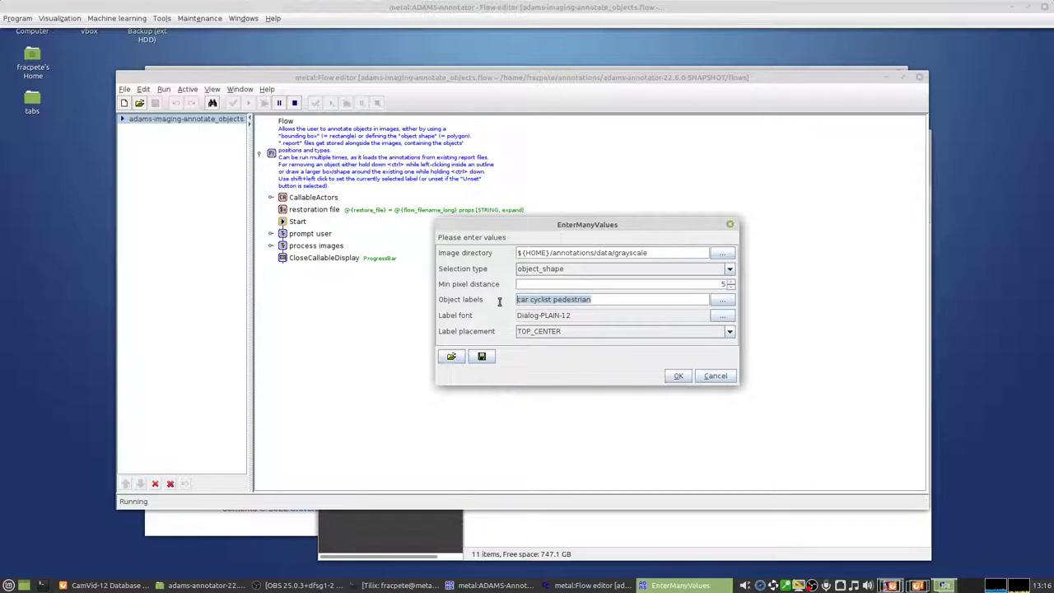
pyautogui.click(619, 301)
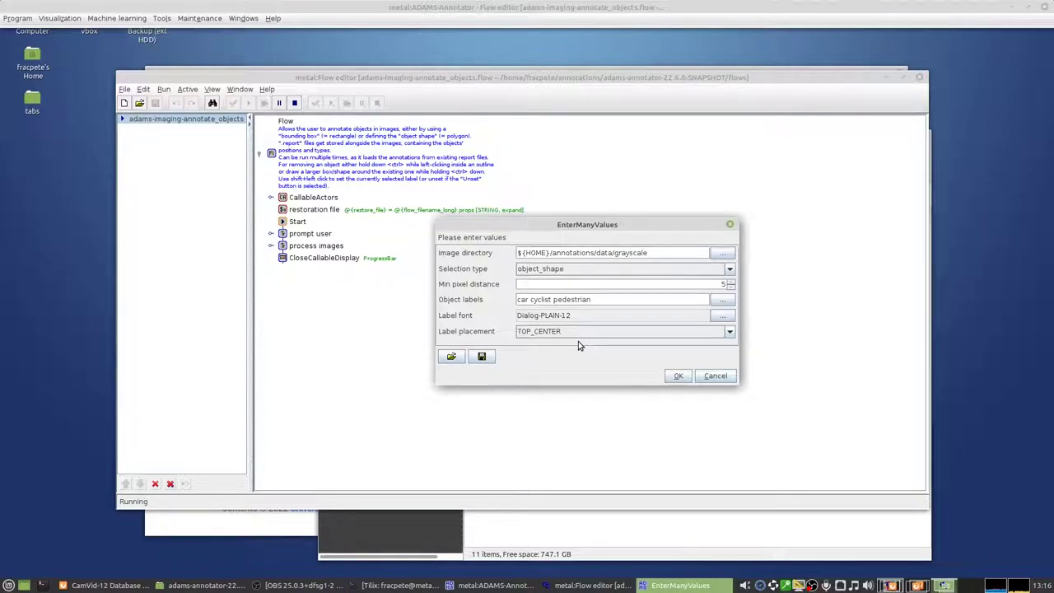
# Accept the values, filter the image list to 16E5 and select images down to 0016E5_05130
pyautogui.click(677, 376)
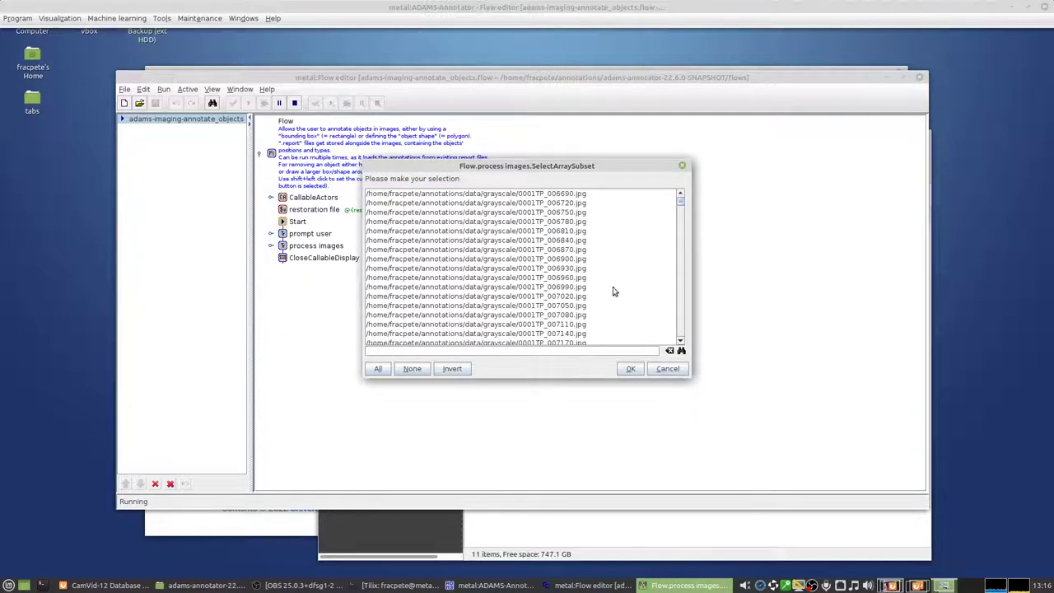
pyautogui.click(550, 351)
pyautogui.write('1665')
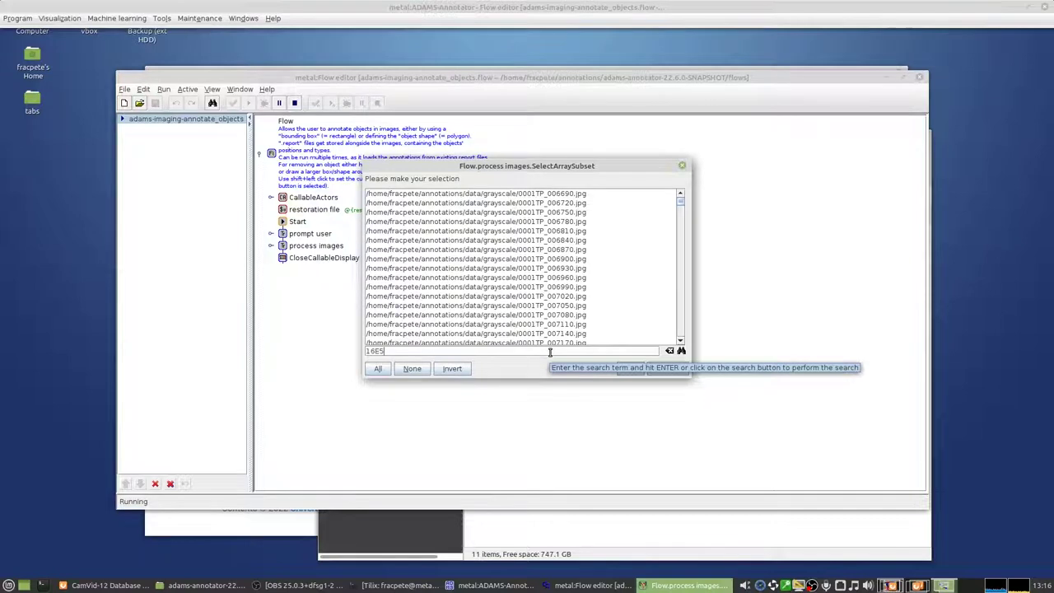
pyautogui.press('Return')
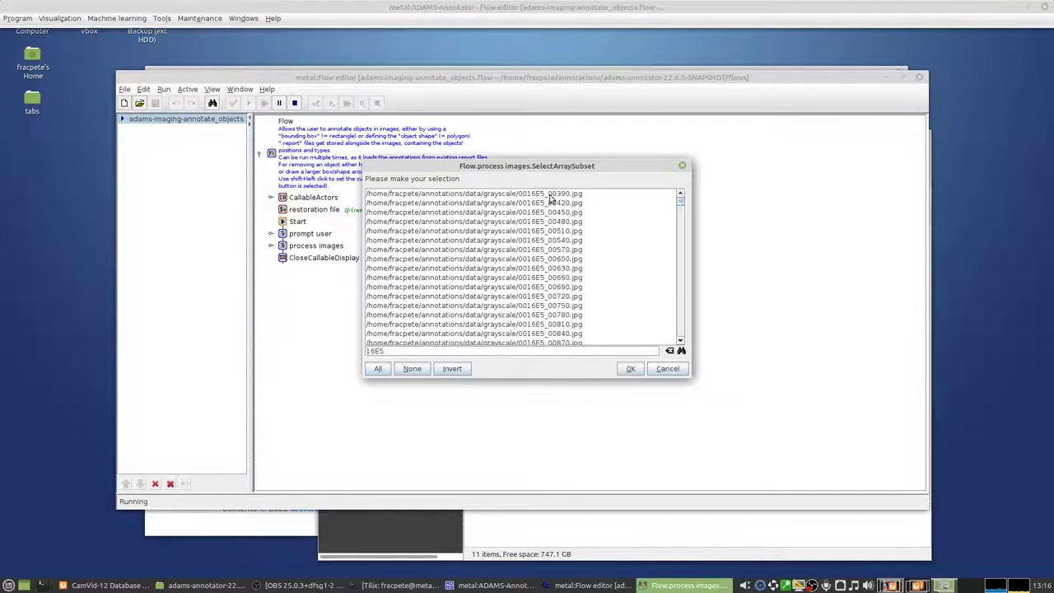
pyautogui.scroll(-20, 557, 236)
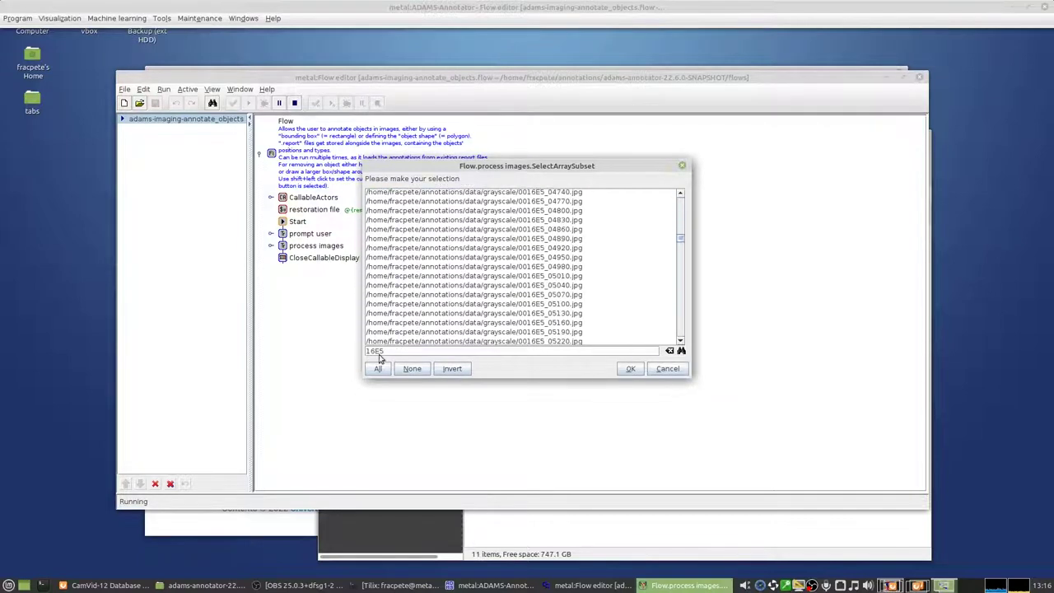
pyautogui.keyDown('shift'); pyautogui.click(560, 314); pyautogui.keyUp('shift')
pyautogui.click(629, 369)
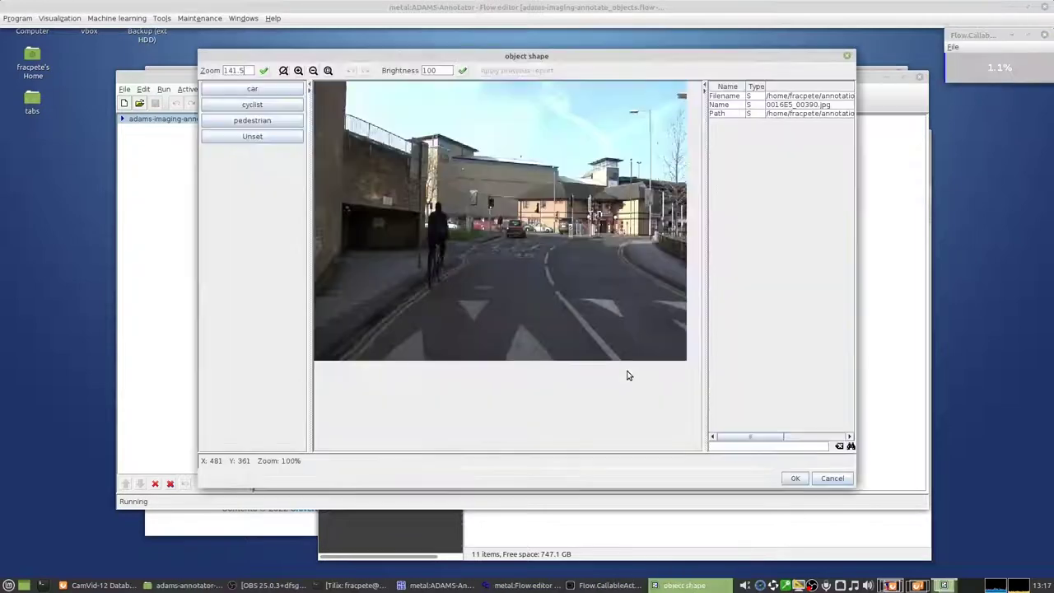
pyautogui.moveTo(551, 58); pyautogui.dragTo(413, 51)
pyautogui.moveTo(713, 477); pyautogui.dragTo(921, 568)
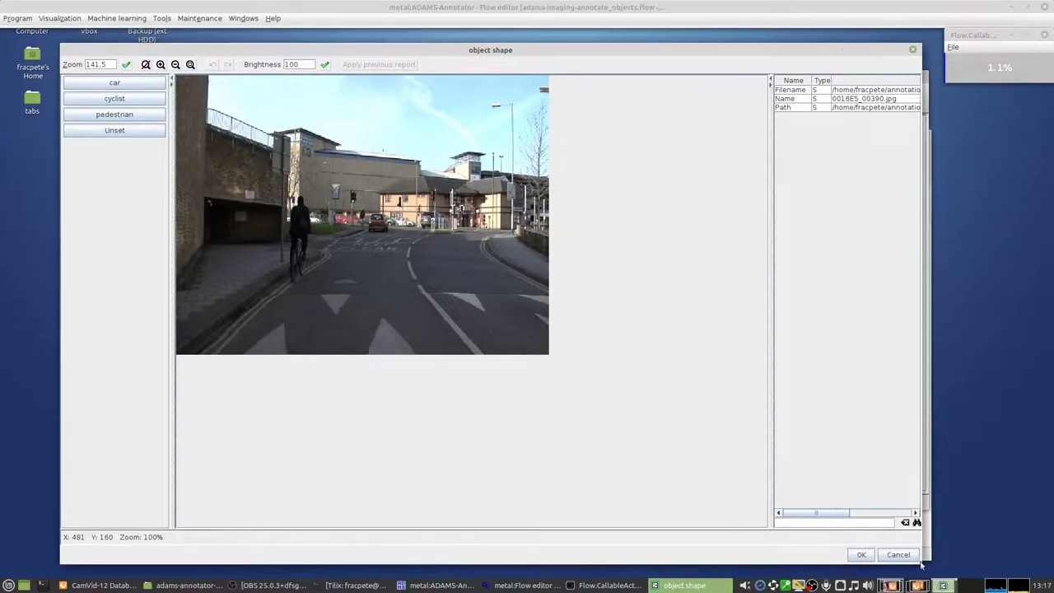
pyautogui.click(190, 65)
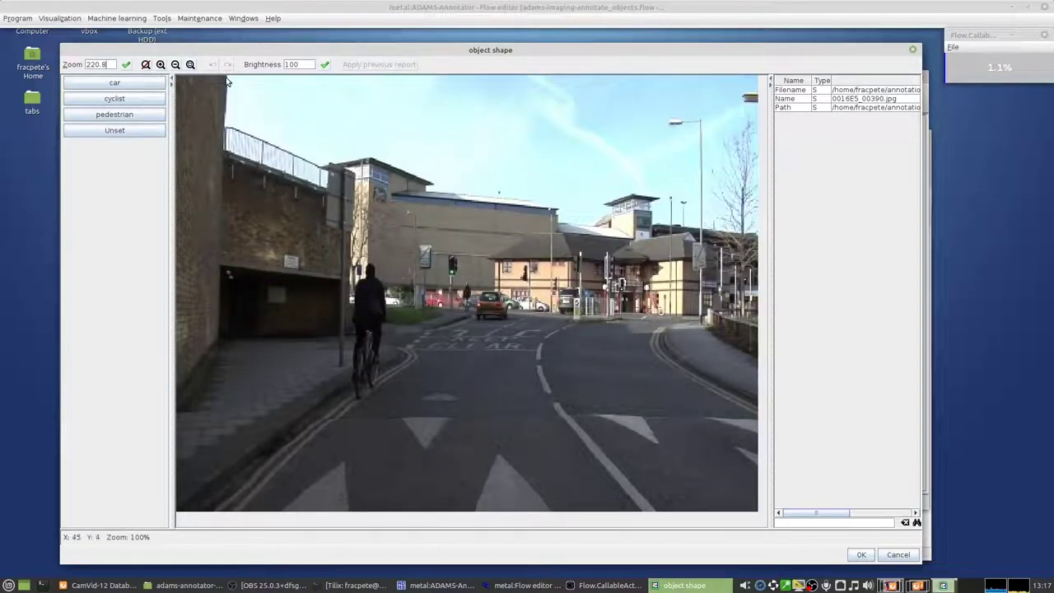
pyautogui.click(160, 64)
pyautogui.click(190, 65)
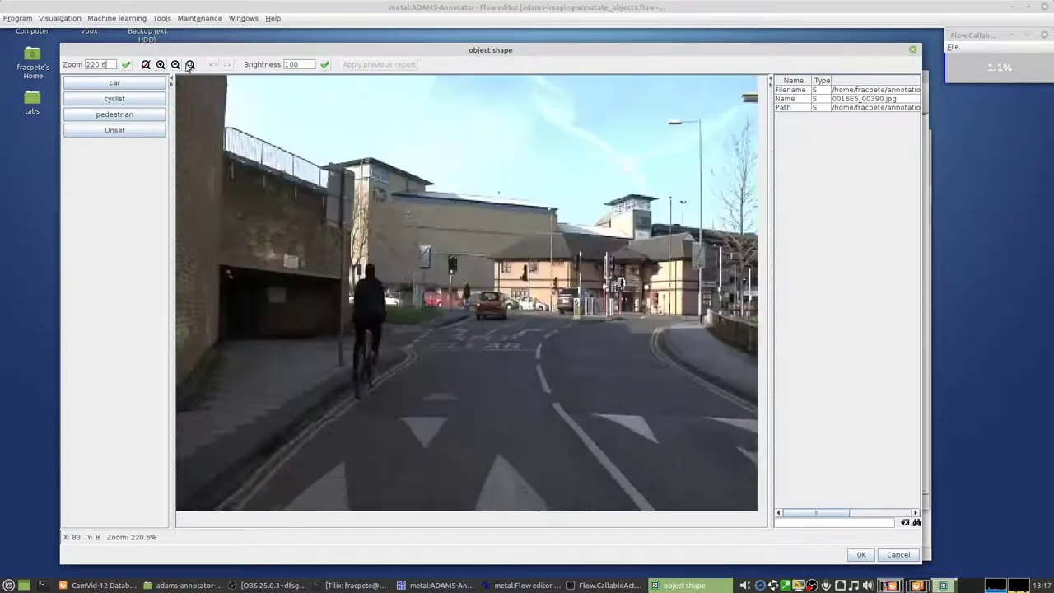
pyautogui.click(146, 64)
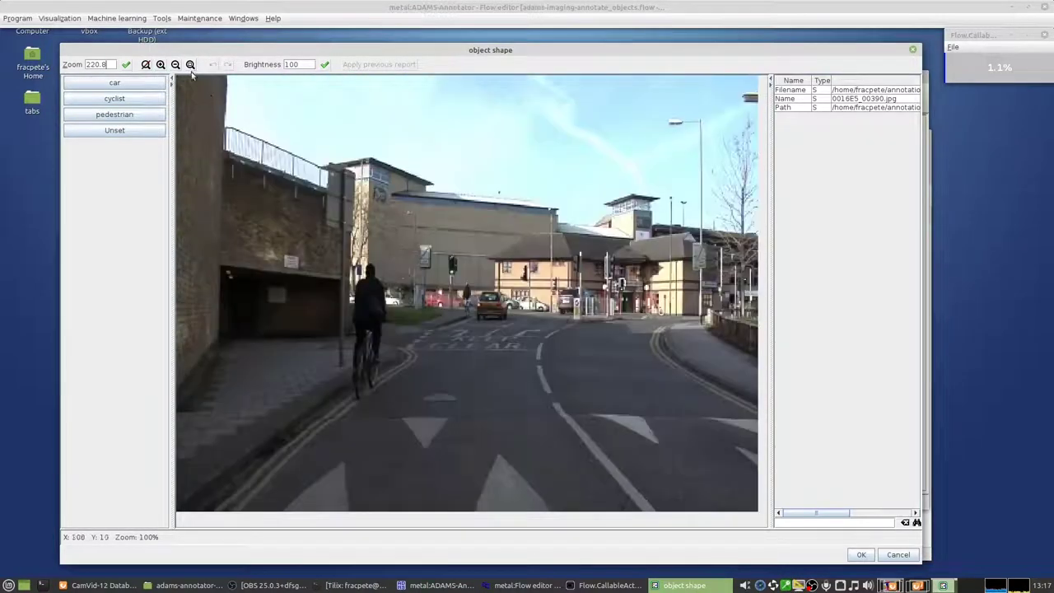
pyautogui.click(190, 64)
pyautogui.click(306, 64)
pyautogui.press('BackSpace')
pyautogui.press('BackSpace')
pyautogui.write('50')
pyautogui.click(325, 64)
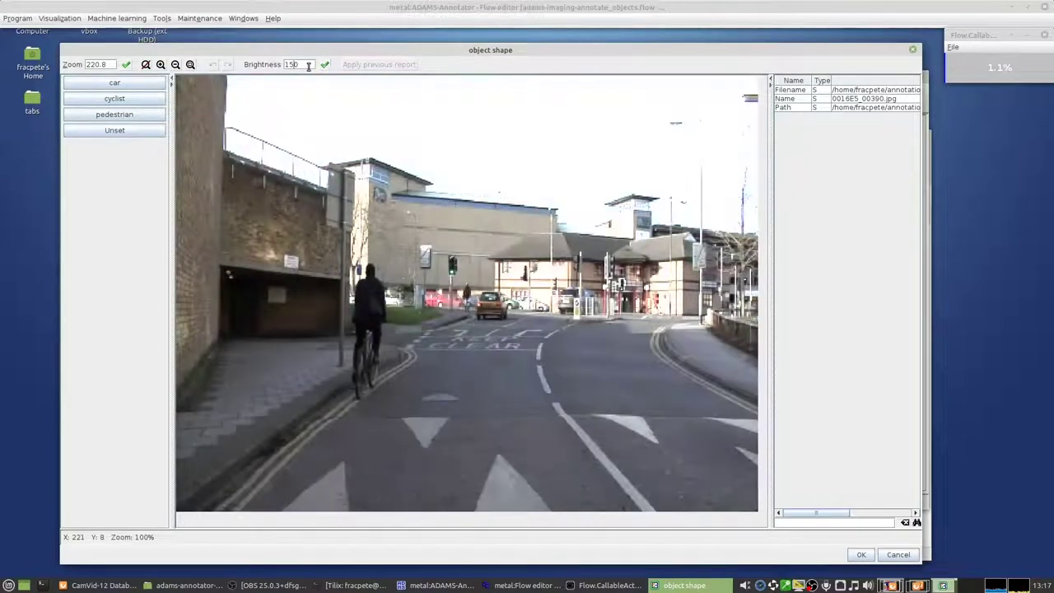
pyautogui.moveTo(308, 65); pyautogui.dragTo(259, 64)
pyautogui.write('100')
pyautogui.click(325, 64)
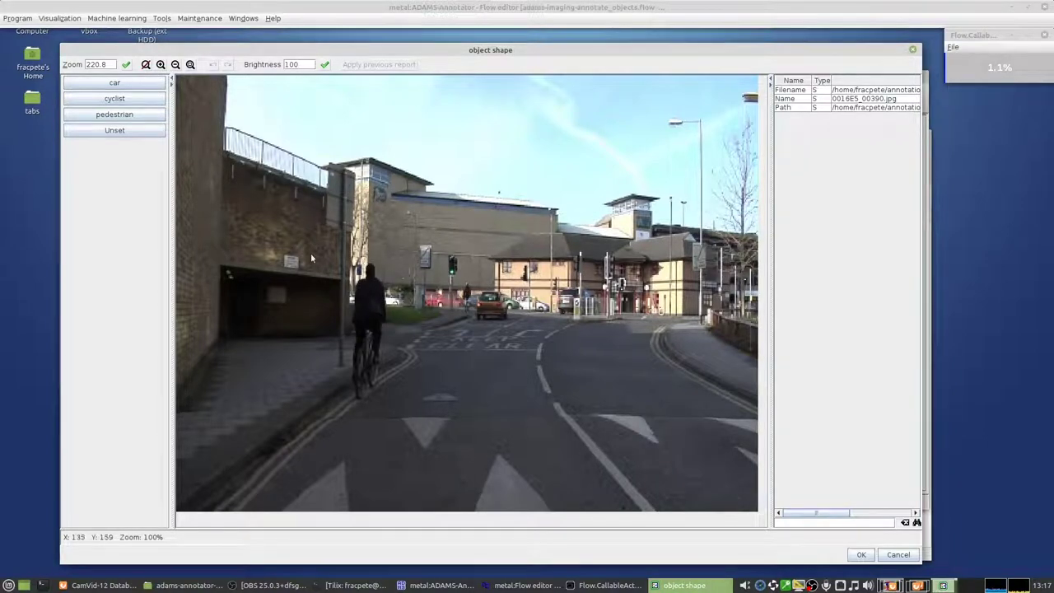
# Trace cyclist, pedestrian and orange-car outlines on 0016E5_00390.jpg, choosing each label first
pyautogui.click(147, 100)
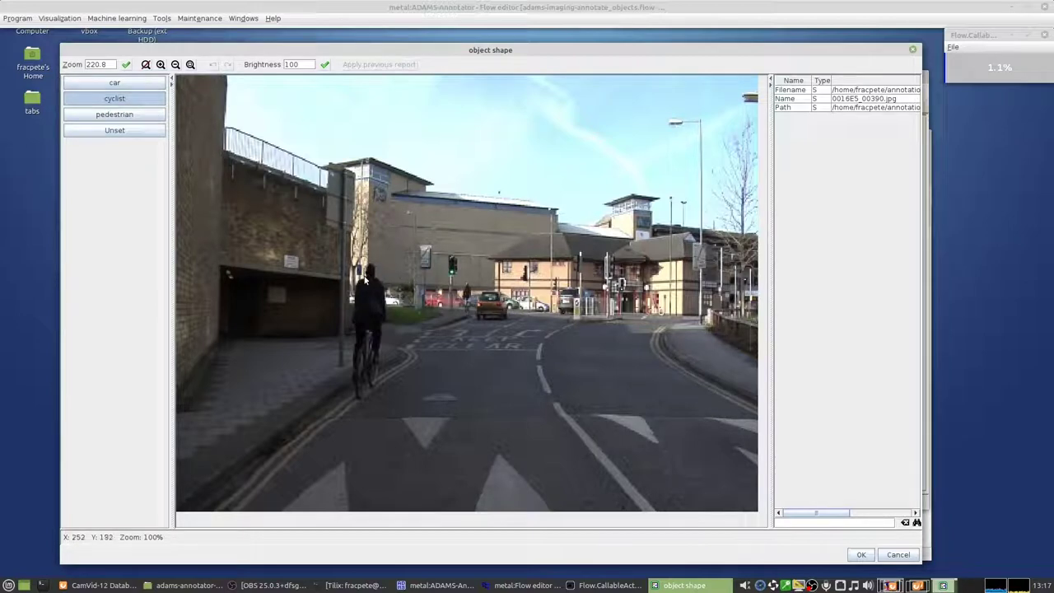
pyautogui.moveTo(364, 266)
pyautogui.mouseDown()
pyautogui.moveTo(353, 338)
pyautogui.moveTo(364, 404)
pyautogui.moveTo(379, 389)
pyautogui.moveTo(387, 318)
pyautogui.moveTo(385, 286)
pyautogui.moveTo(366, 261)
pyautogui.mouseUp()
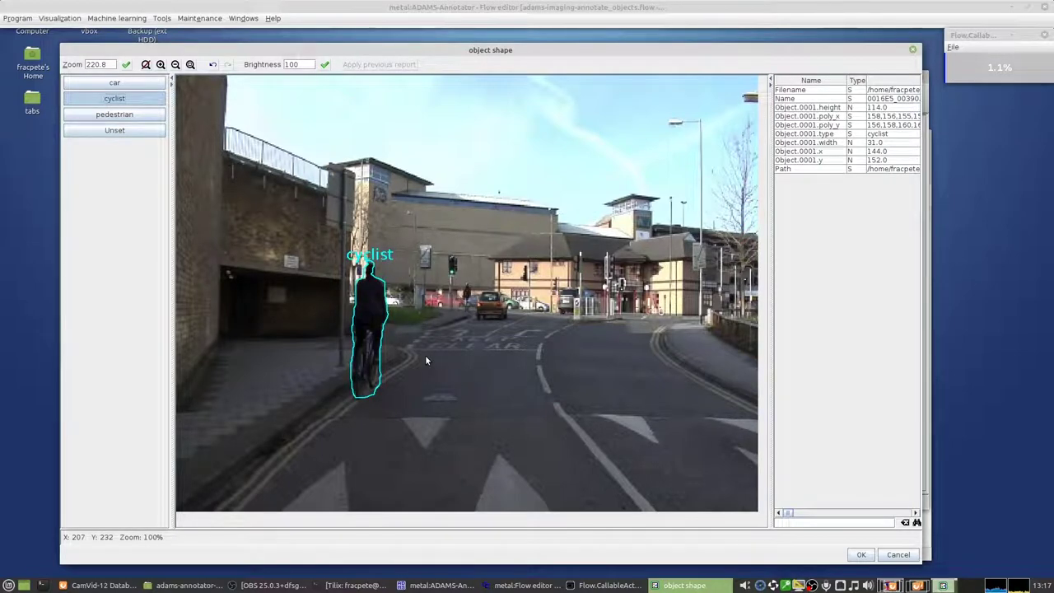
pyautogui.click(132, 114)
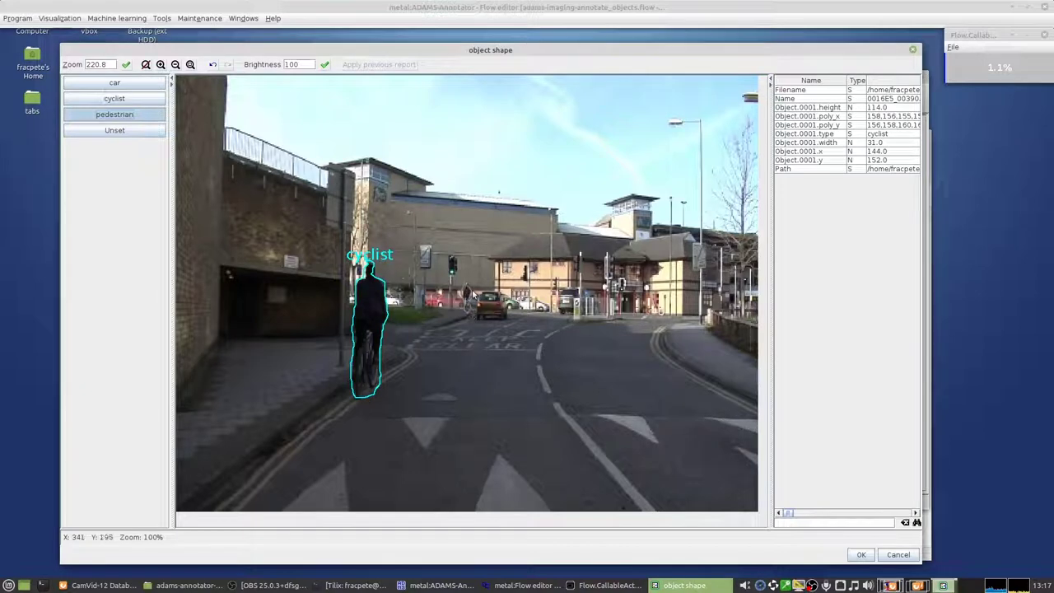
pyautogui.moveTo(466, 284); pyautogui.dragTo(479, 320)
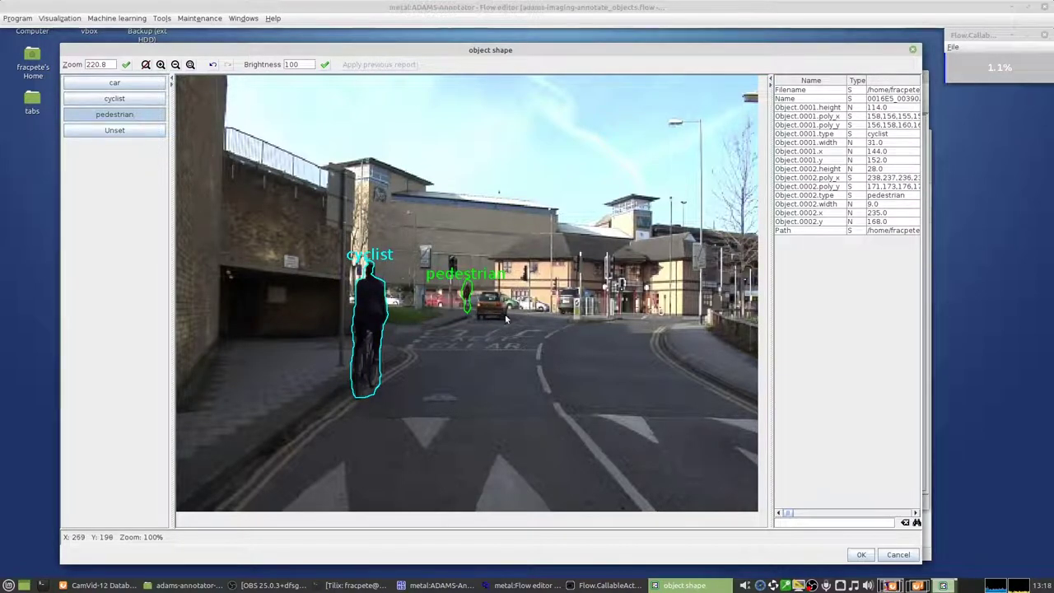
pyautogui.click(147, 83)
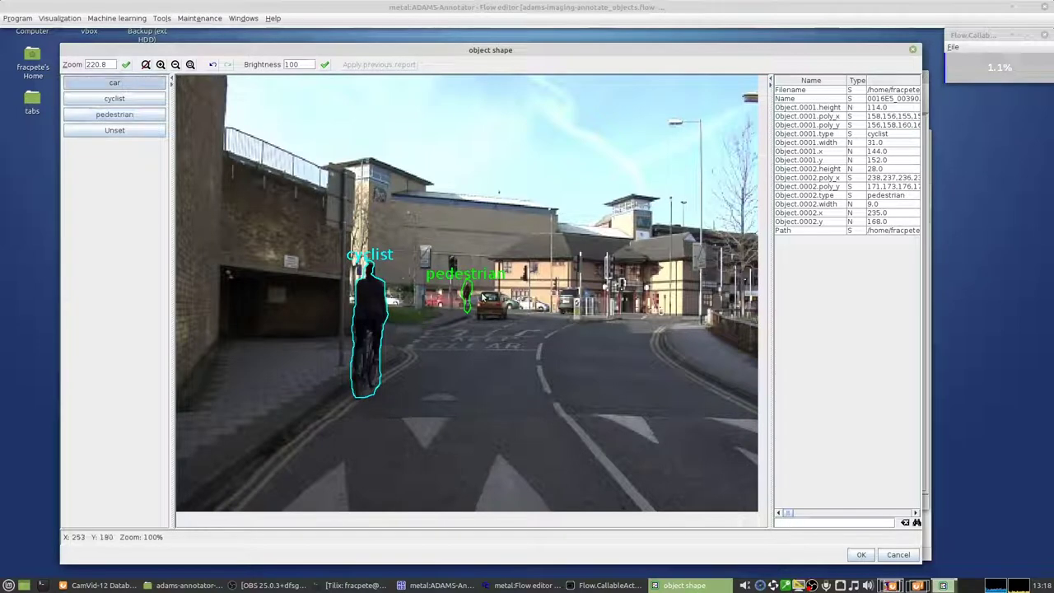
pyautogui.moveTo(483, 296)
pyautogui.mouseDown()
pyautogui.moveTo(481, 327)
pyautogui.moveTo(499, 332)
pyautogui.moveTo(509, 303)
pyautogui.moveTo(494, 294)
pyautogui.mouseUp()
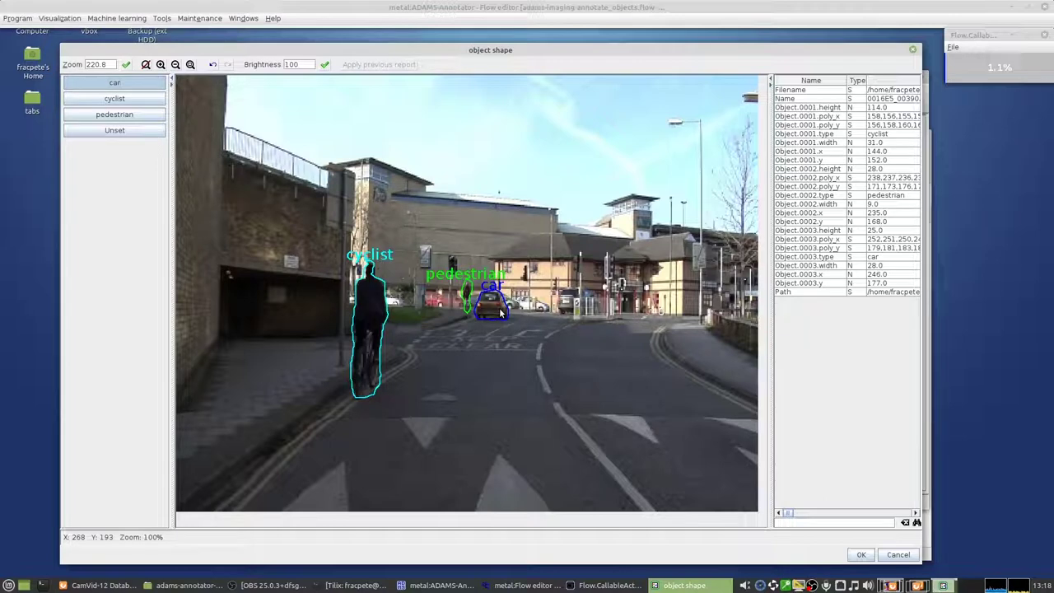
pyautogui.click(498, 311)
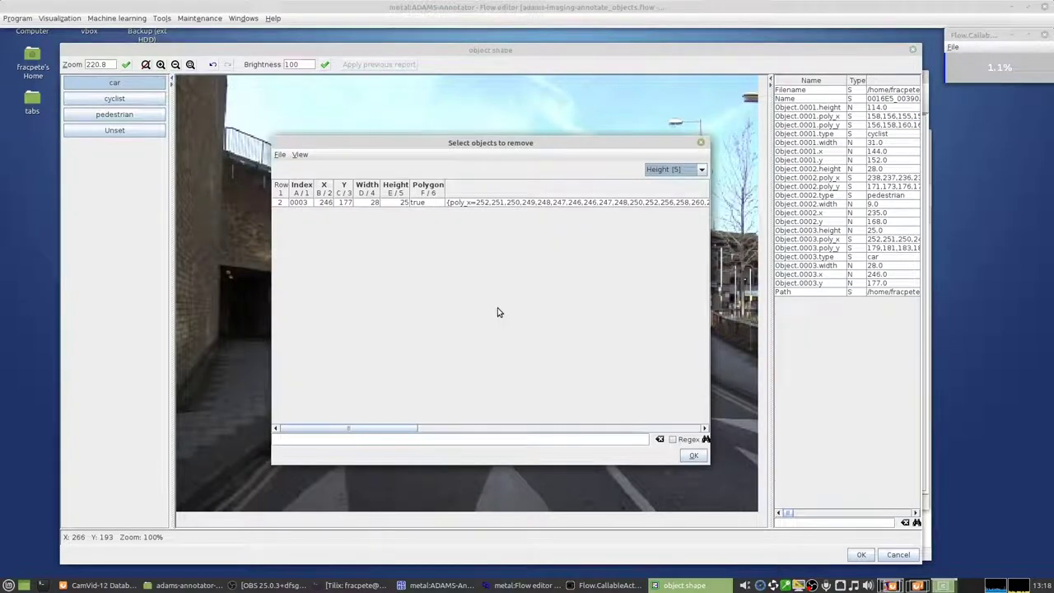
pyautogui.moveTo(529, 146)
pyautogui.mouseDown()
pyautogui.moveTo(804, 198)
pyautogui.moveTo(790, 191)
pyautogui.mouseUp()
pyautogui.click(760, 249)
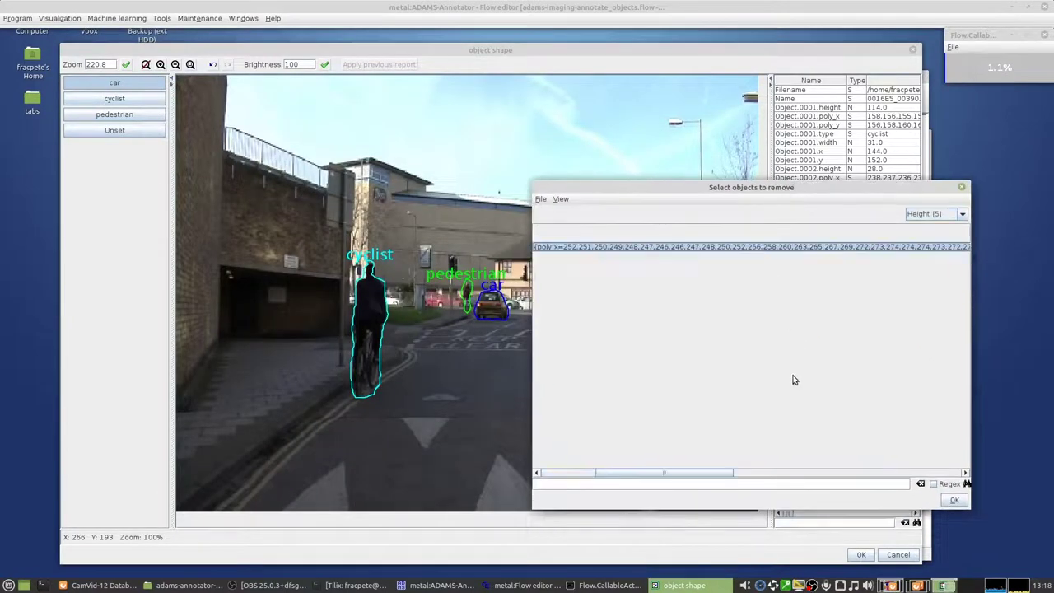
pyautogui.click(955, 502)
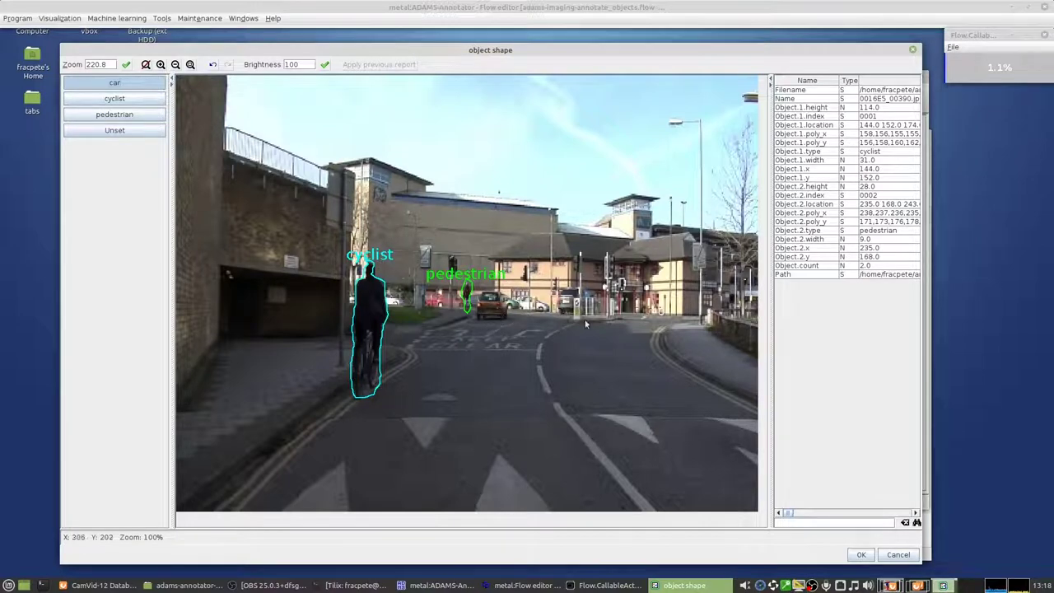
pyautogui.click(213, 64)
# Outline the dark, small white, next-to-orange and red cars, all labelled car
pyautogui.click(212, 65)
pyautogui.click(228, 64)
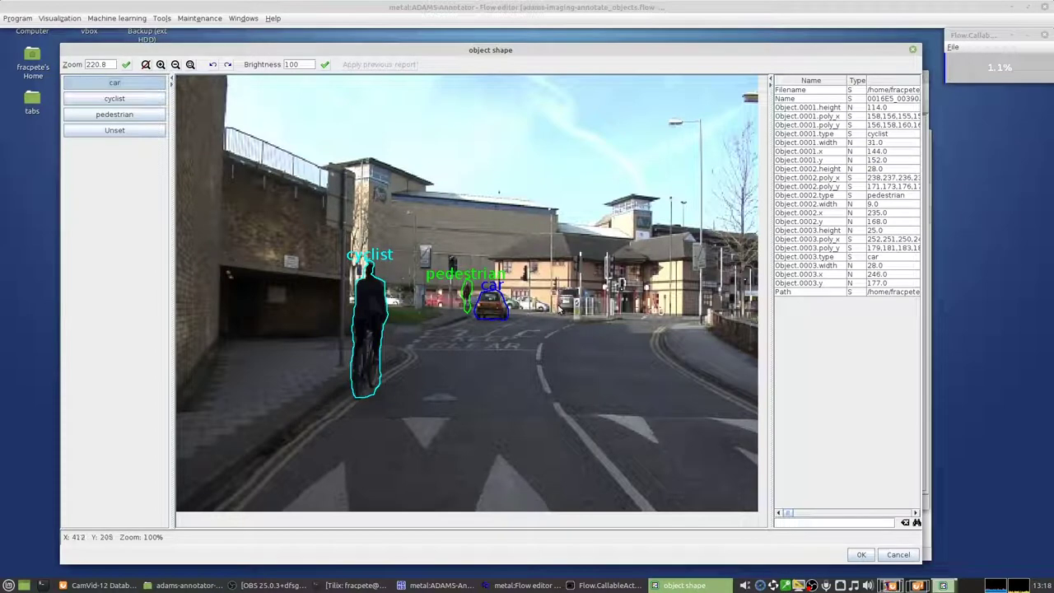
pyautogui.click(580, 291)
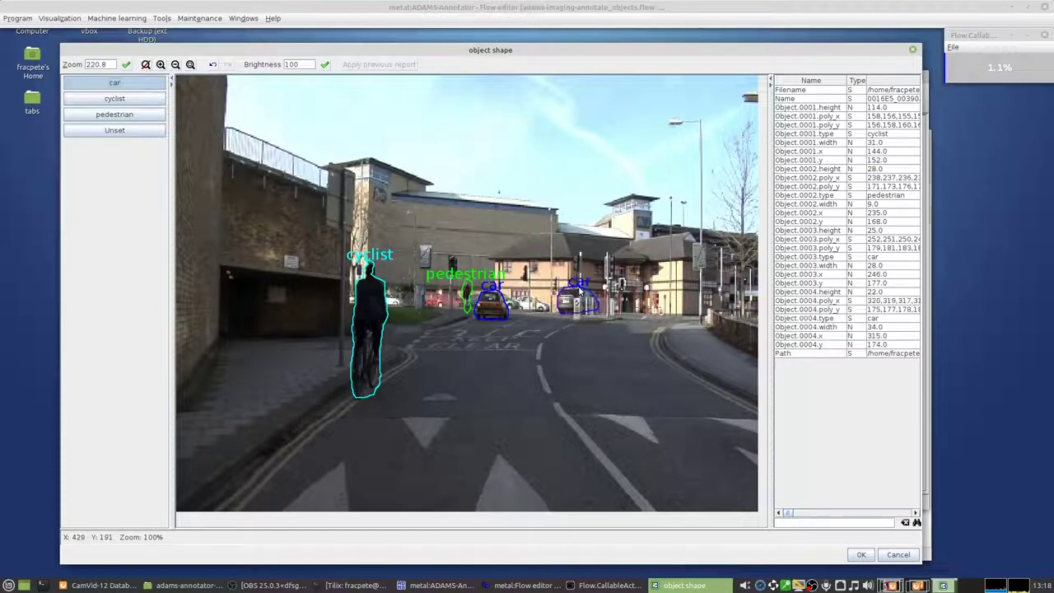
pyautogui.click(535, 305)
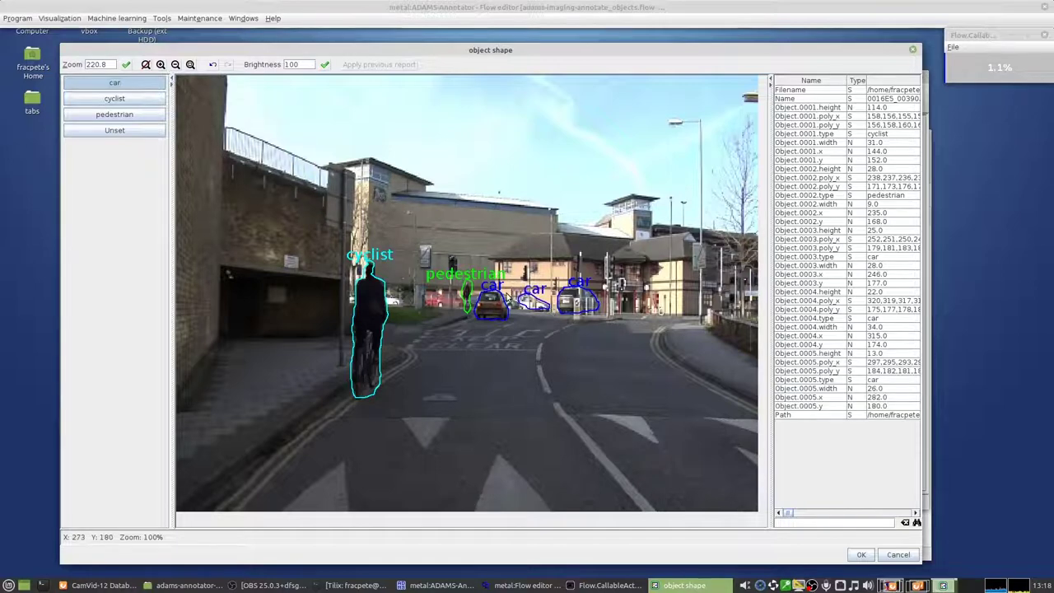
pyautogui.click(504, 299)
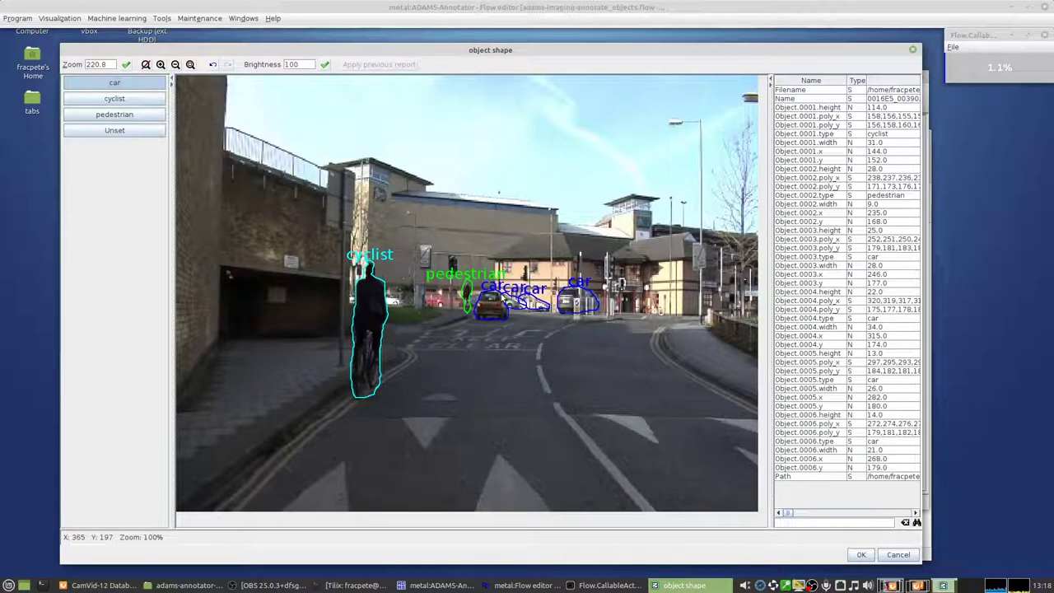
pyautogui.click(459, 306)
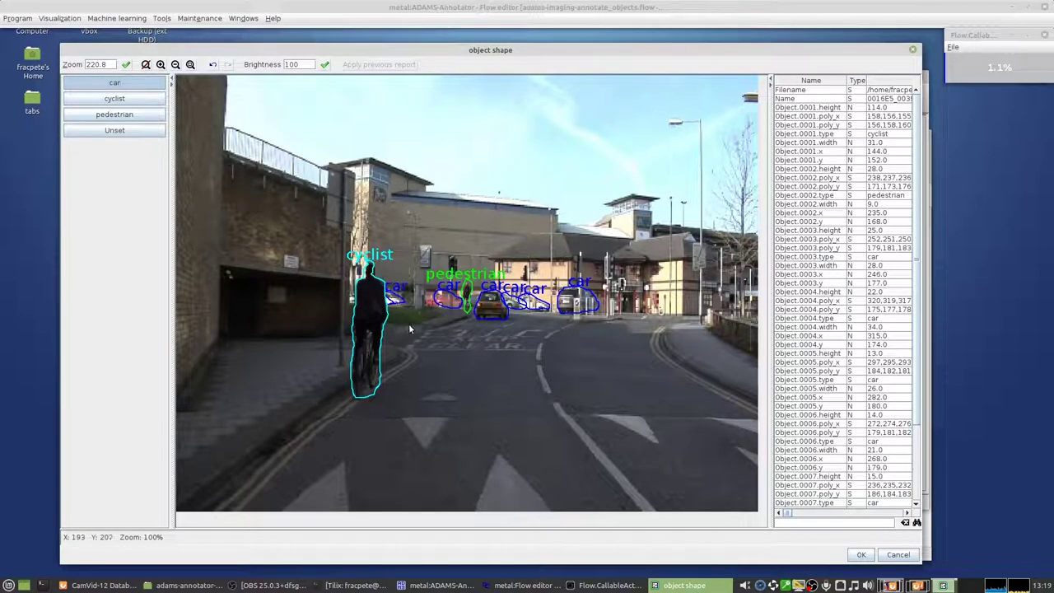
# Remove object 0008, the car beside the cyclist, then undo the removal with Ctrl+Z
pyautogui.click(396, 301)
pyautogui.click(409, 202)
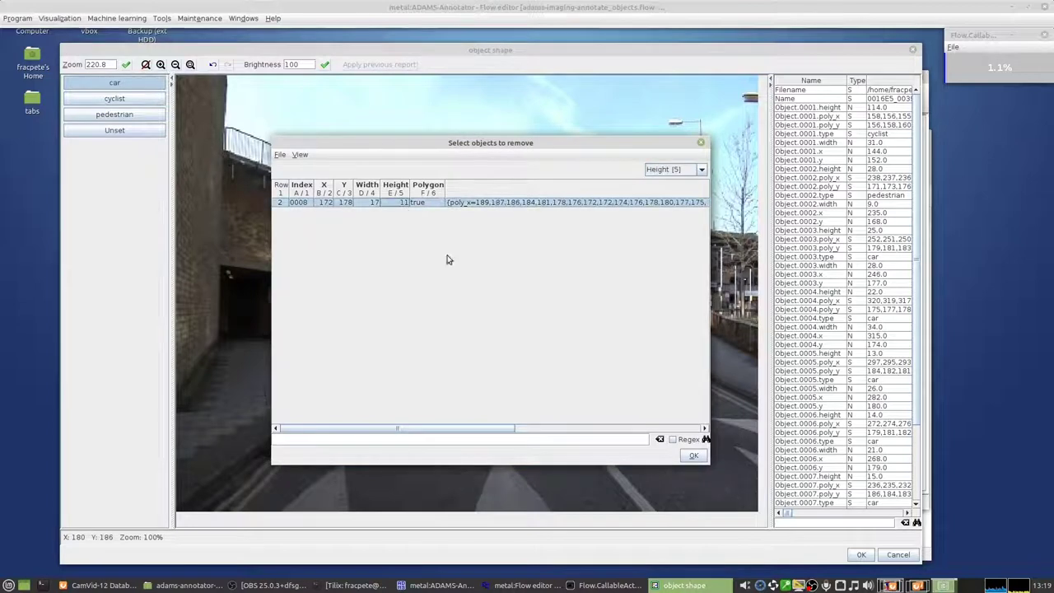
pyautogui.click(693, 455)
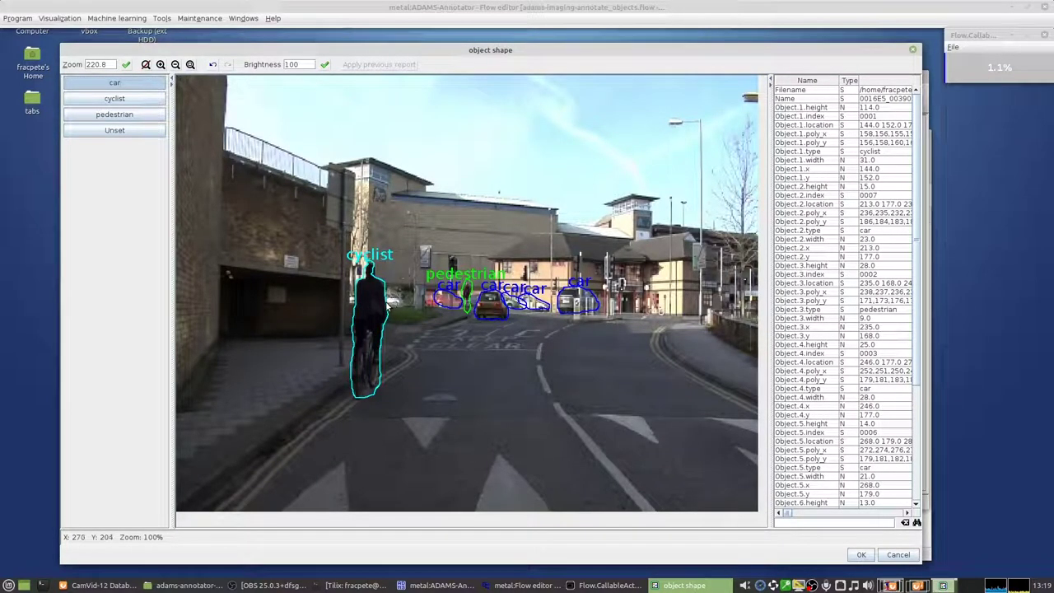
pyautogui.hotkey('ctrl', 'z')
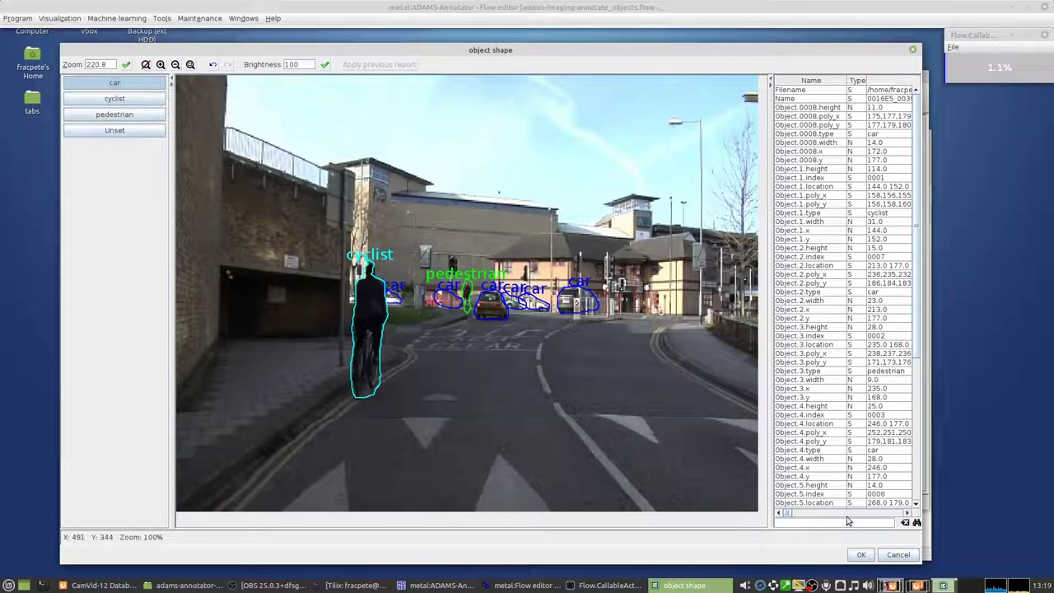
pyautogui.click(828, 432)
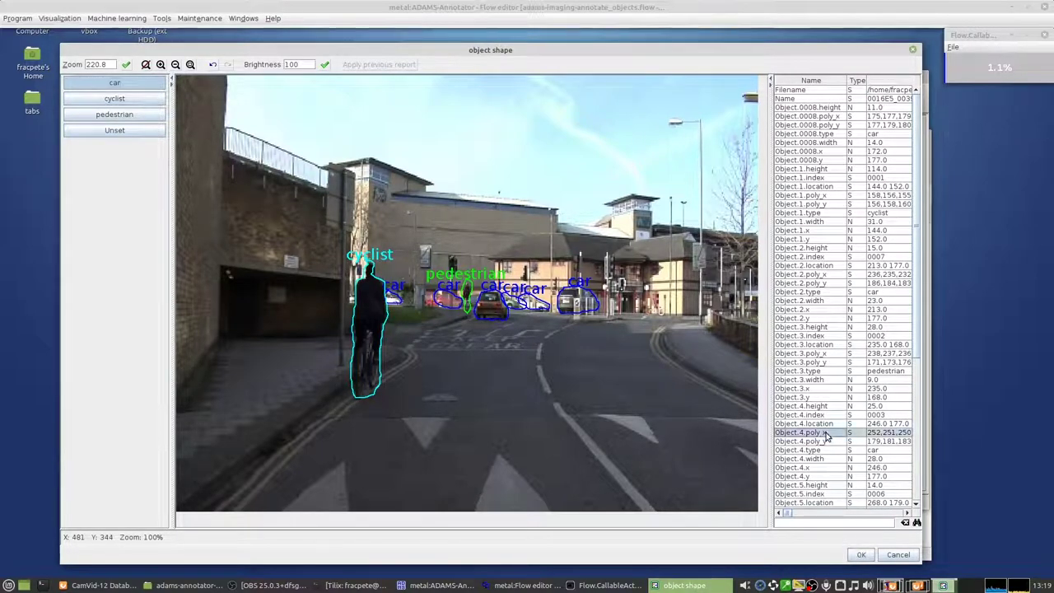
pyautogui.moveTo(793, 516); pyautogui.dragTo(816, 472)
pyautogui.scroll(-7, 815, 471)
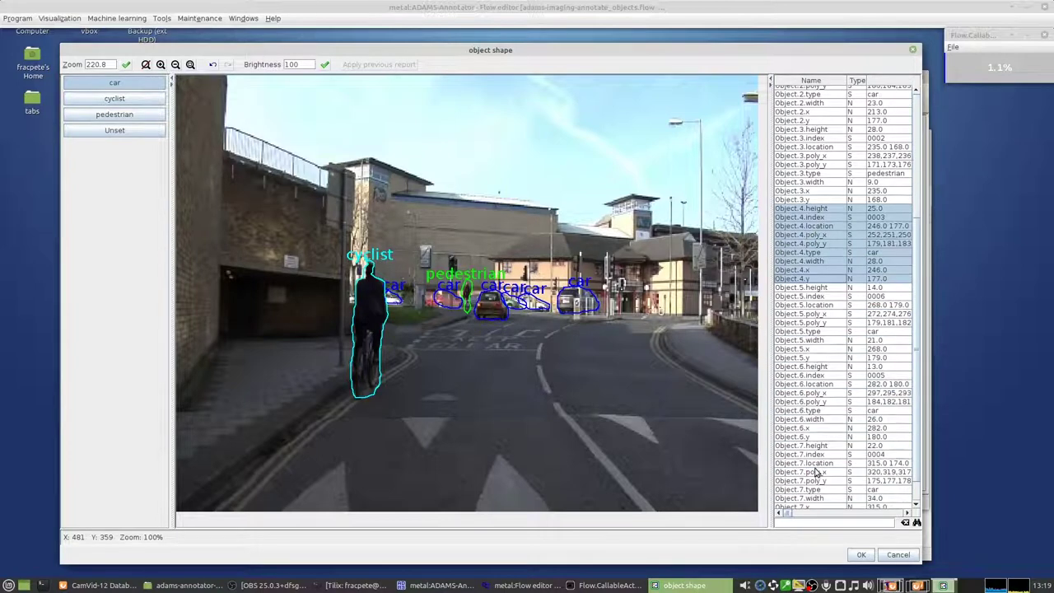
pyautogui.scroll(-3, 815, 472)
pyautogui.scroll(9, 813, 465)
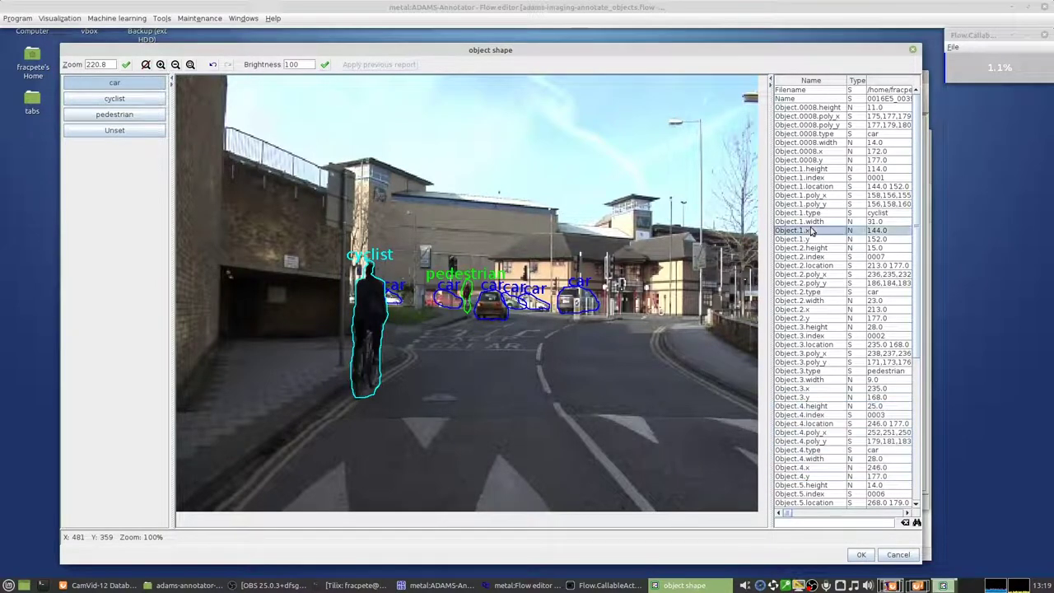
pyautogui.click(821, 220)
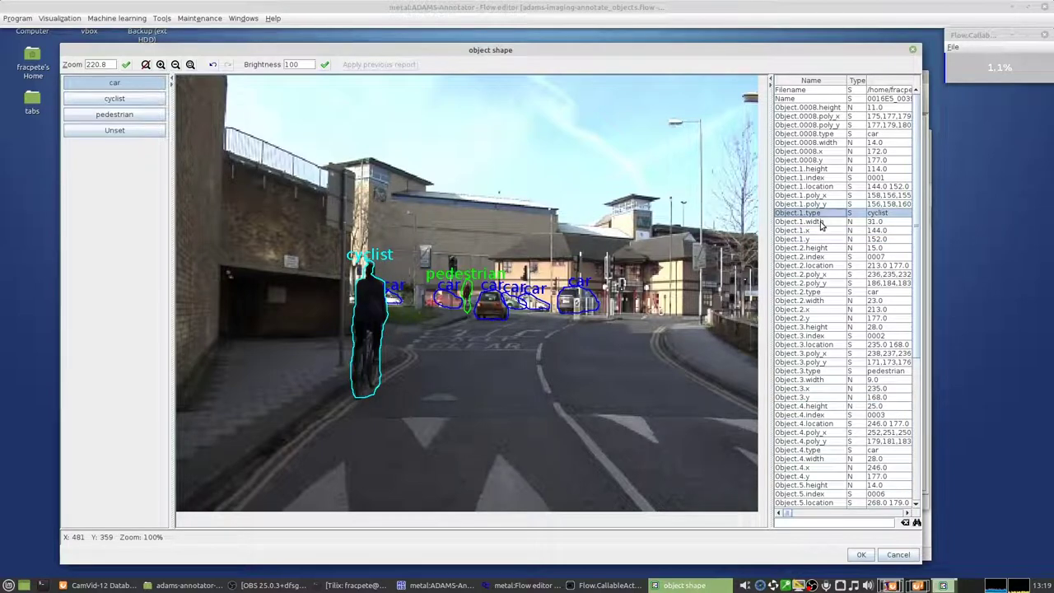
pyautogui.click(821, 169)
pyautogui.moveTo(821, 195); pyautogui.dragTo(819, 205)
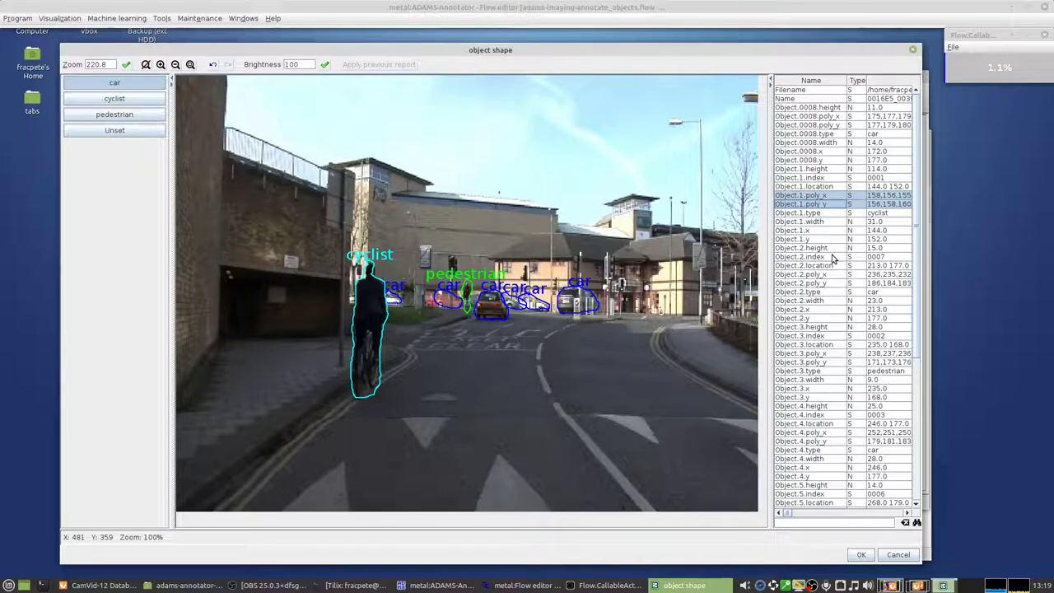
# Accept the current image, then outline the cyclist on the next image with the cyclist label
pyautogui.click(859, 554)
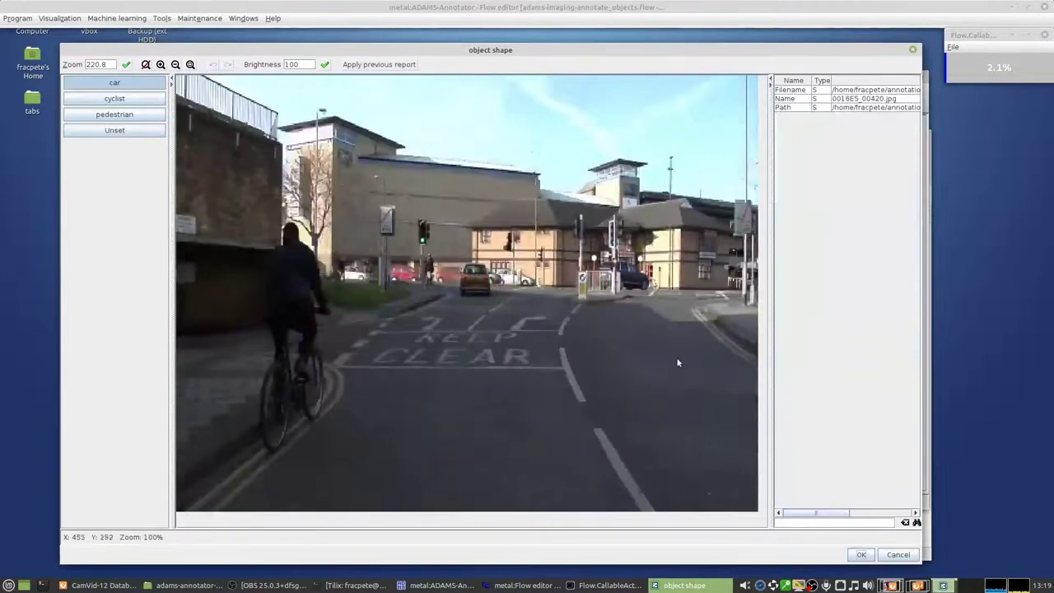
pyautogui.click(115, 99)
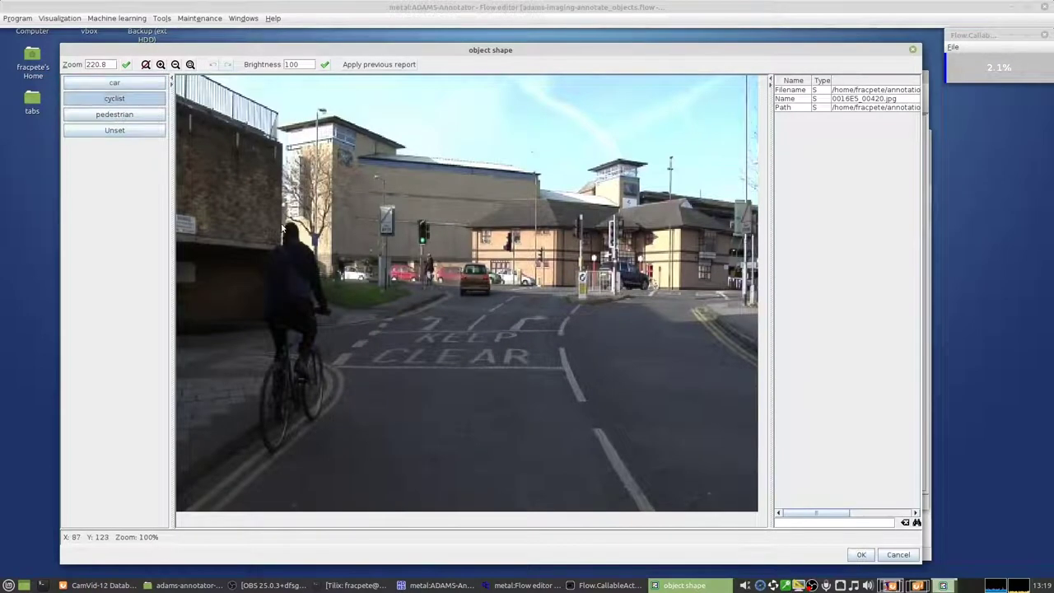
pyautogui.moveTo(282, 234); pyautogui.dragTo(273, 287)
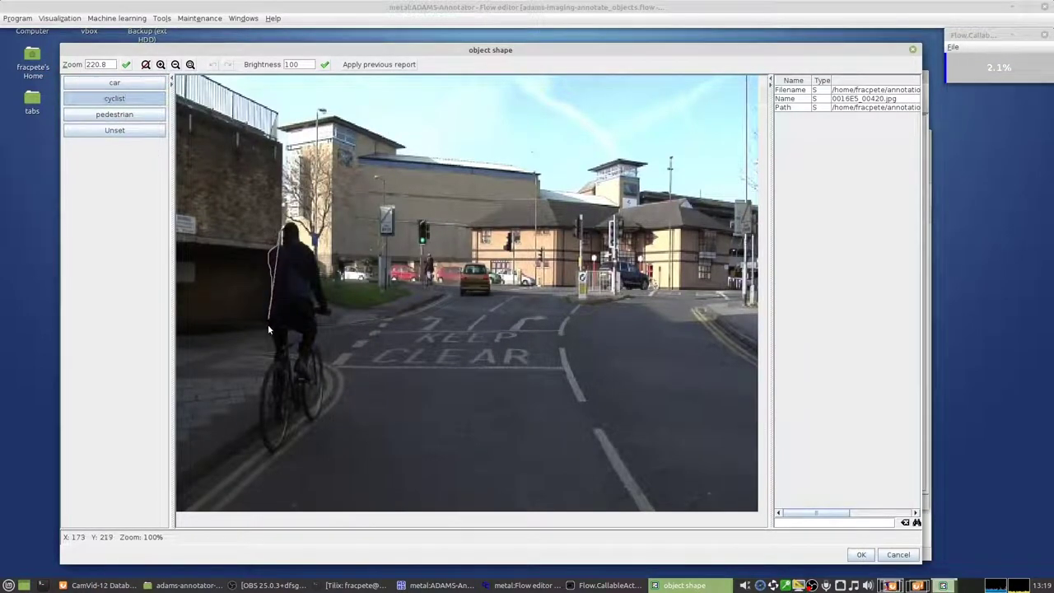
pyautogui.moveTo(267, 327)
pyautogui.mouseDown()
pyautogui.moveTo(261, 443)
pyautogui.moveTo(277, 467)
pyautogui.moveTo(310, 430)
pyautogui.moveTo(321, 397)
pyautogui.moveTo(310, 336)
pyautogui.moveTo(315, 317)
pyautogui.moveTo(332, 318)
pyautogui.moveTo(316, 242)
pyautogui.moveTo(283, 224)
pyautogui.mouseUp()
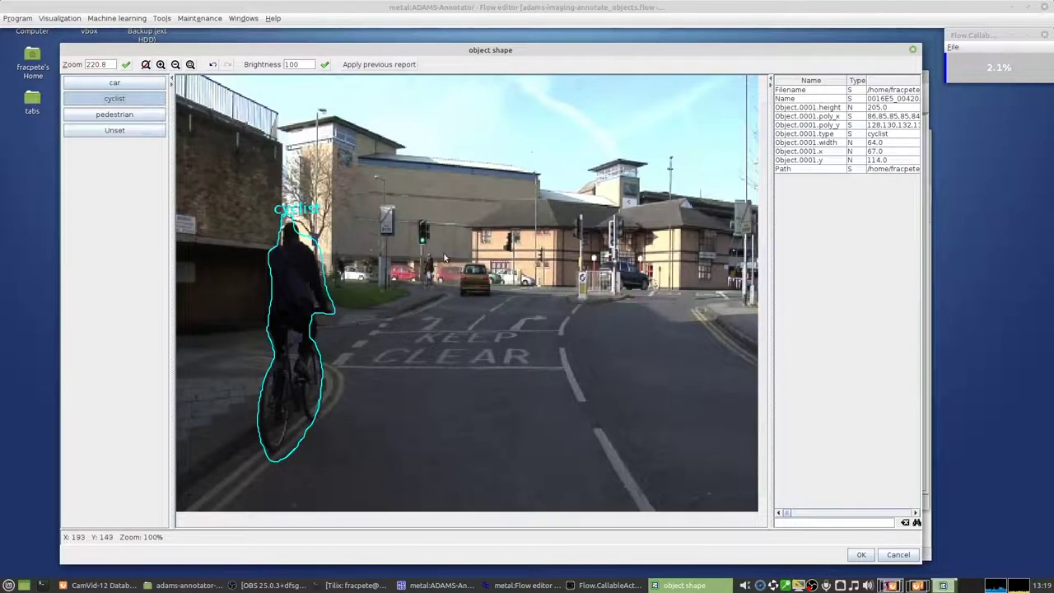
# Outline three cars and the pedestrian between them, then save and load image 0016E5_00450
pyautogui.click(115, 85)
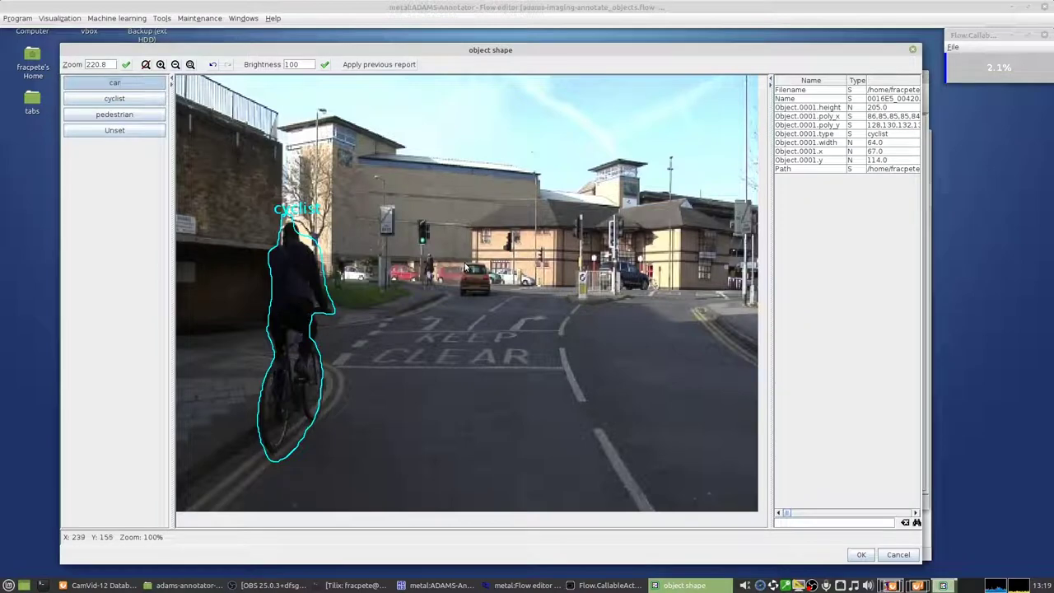
pyautogui.moveTo(465, 265)
pyautogui.mouseDown()
pyautogui.moveTo(460, 295)
pyautogui.moveTo(476, 297)
pyautogui.moveTo(491, 269)
pyautogui.moveTo(466, 262)
pyautogui.moveTo(532, 285)
pyautogui.moveTo(498, 267)
pyautogui.mouseUp()
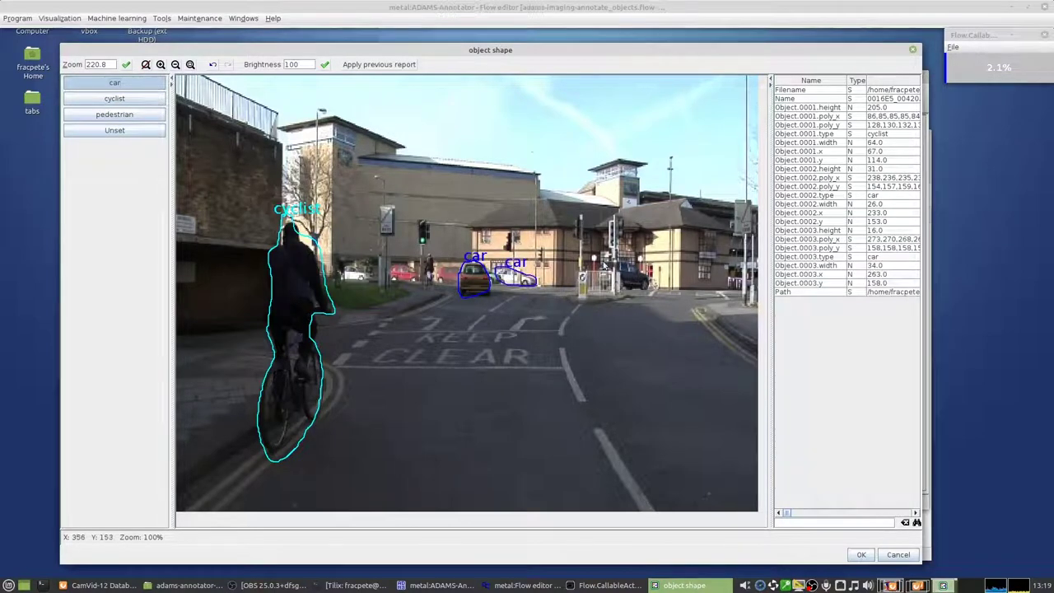
pyautogui.moveTo(608, 261)
pyautogui.mouseDown()
pyautogui.moveTo(606, 288)
pyautogui.moveTo(652, 271)
pyautogui.moveTo(614, 260)
pyautogui.mouseUp()
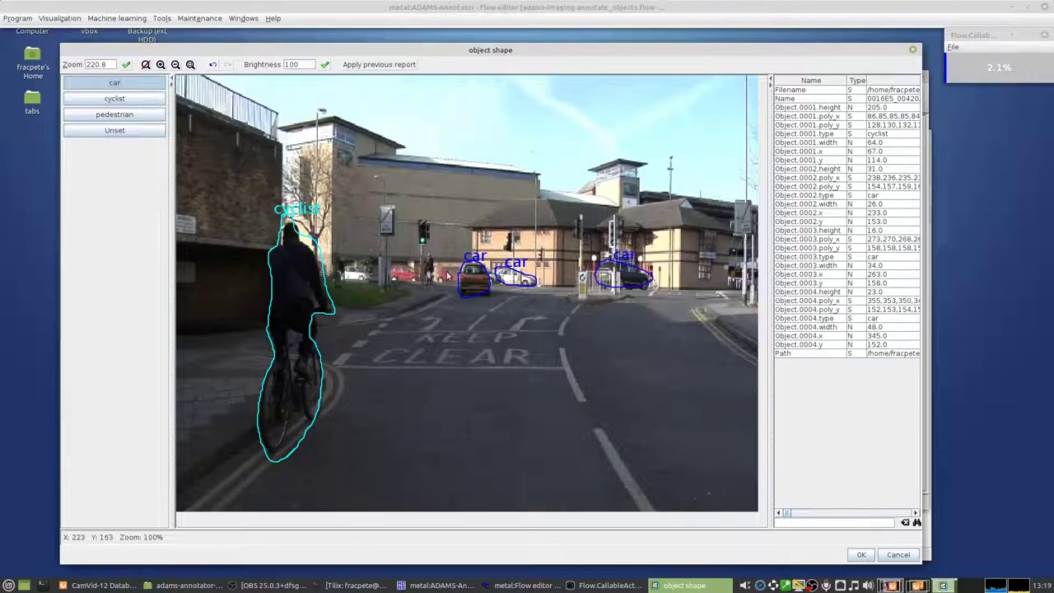
pyautogui.moveTo(449, 275)
pyautogui.mouseDown()
pyautogui.moveTo(445, 265)
pyautogui.moveTo(432, 280)
pyautogui.moveTo(459, 286)
pyautogui.moveTo(450, 267)
pyautogui.moveTo(400, 266)
pyautogui.moveTo(420, 284)
pyautogui.moveTo(416, 270)
pyautogui.moveTo(357, 266)
pyautogui.moveTo(341, 284)
pyautogui.moveTo(372, 275)
pyautogui.mouseUp()
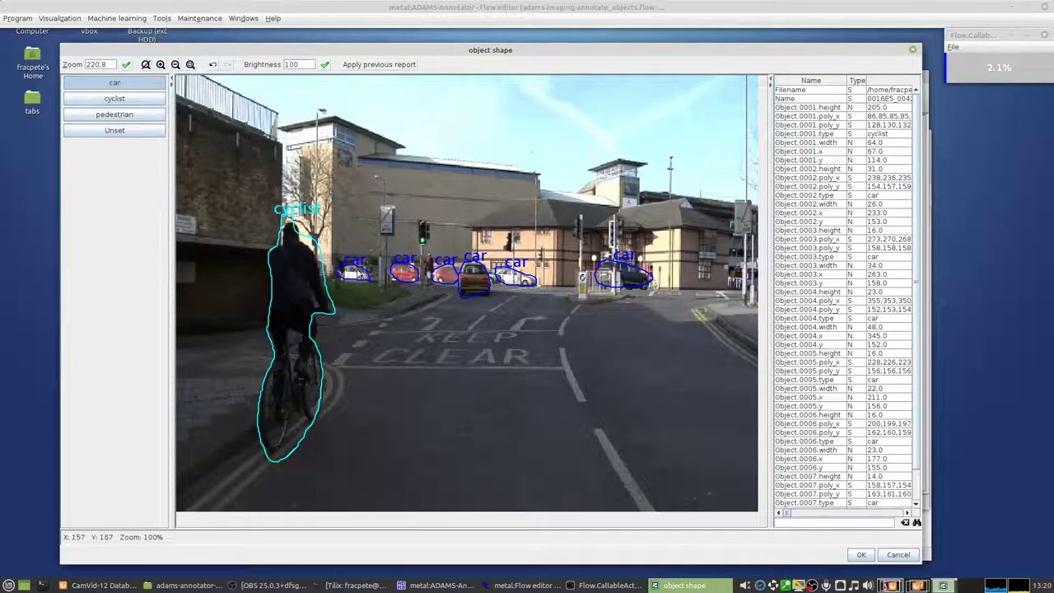
pyautogui.click(111, 116)
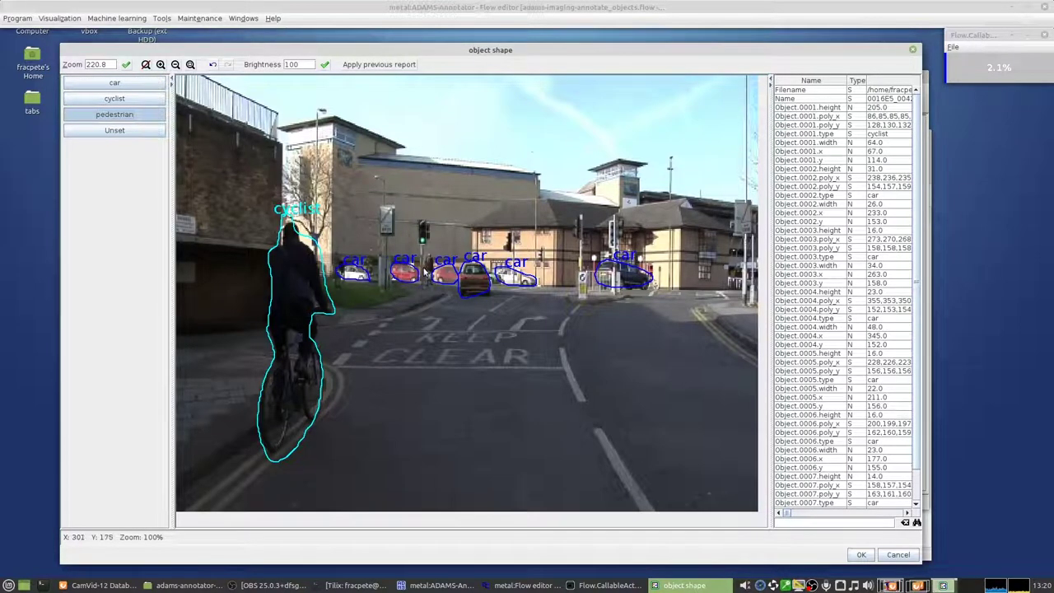
pyautogui.moveTo(426, 259)
pyautogui.mouseDown()
pyautogui.moveTo(430, 291)
pyautogui.moveTo(427, 256)
pyautogui.mouseUp()
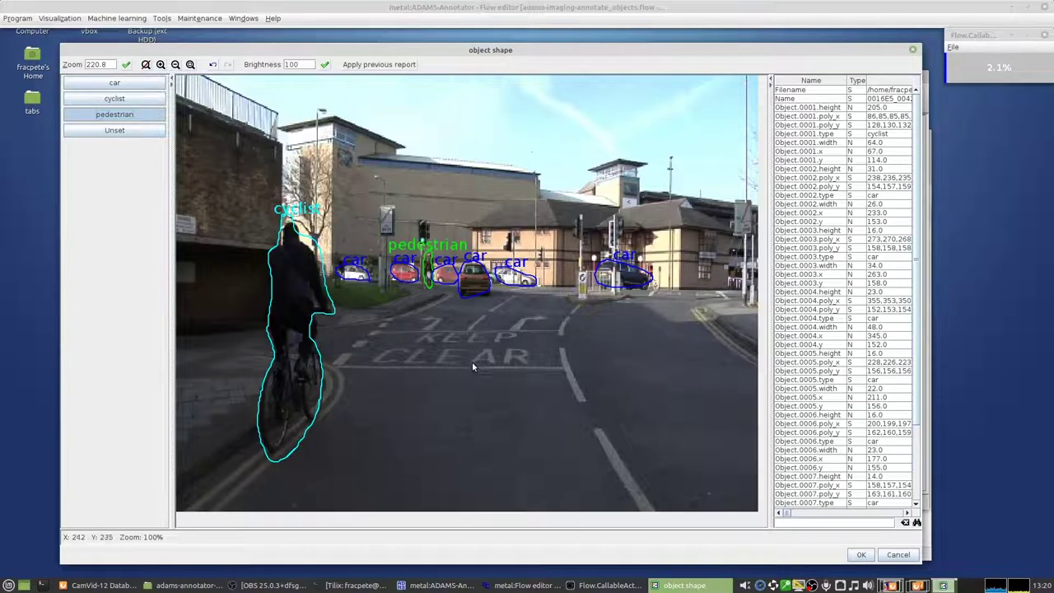
pyautogui.click(860, 555)
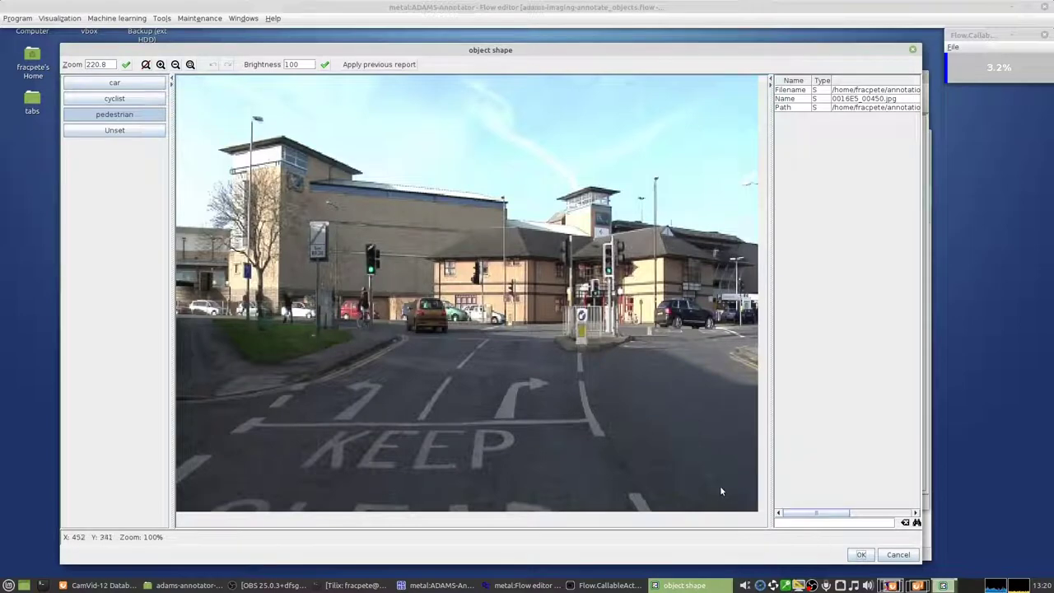
# Skip three images without annotating, then stop the annotation flow from the Flow editor
pyautogui.click(904, 557)
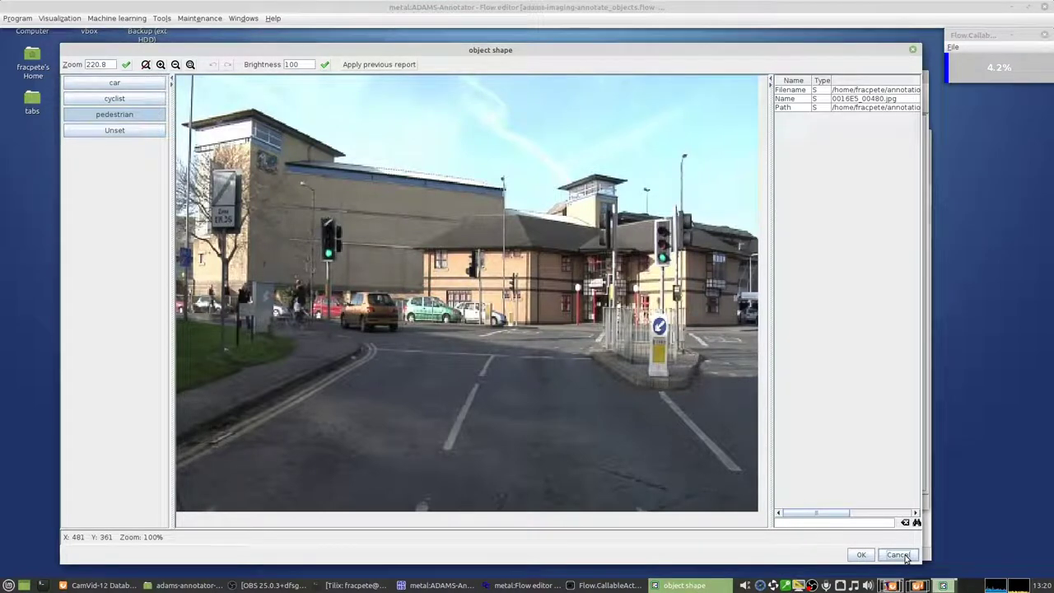
pyautogui.click(903, 556)
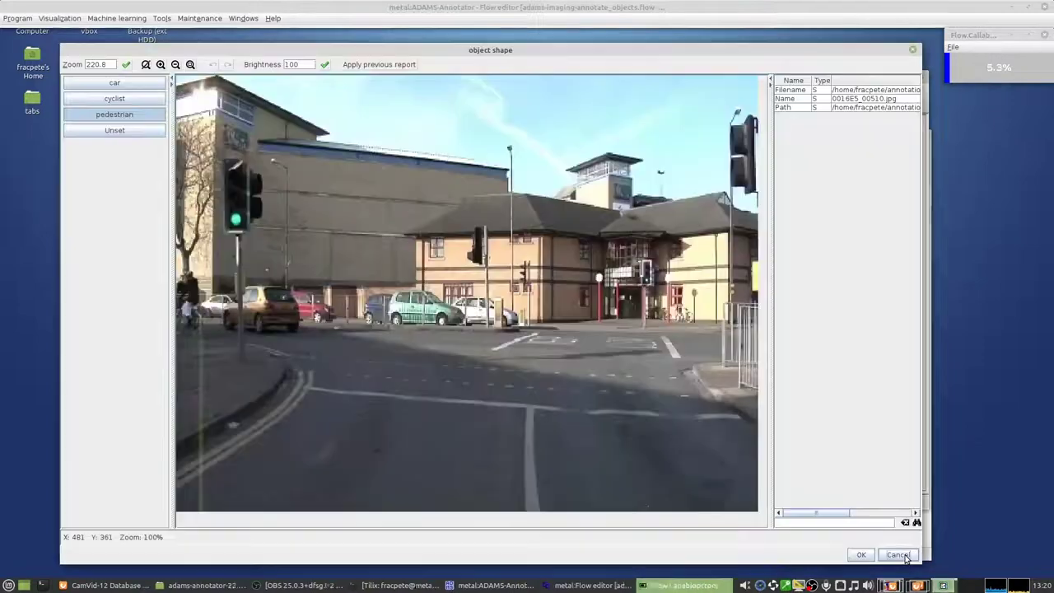
pyautogui.click(904, 555)
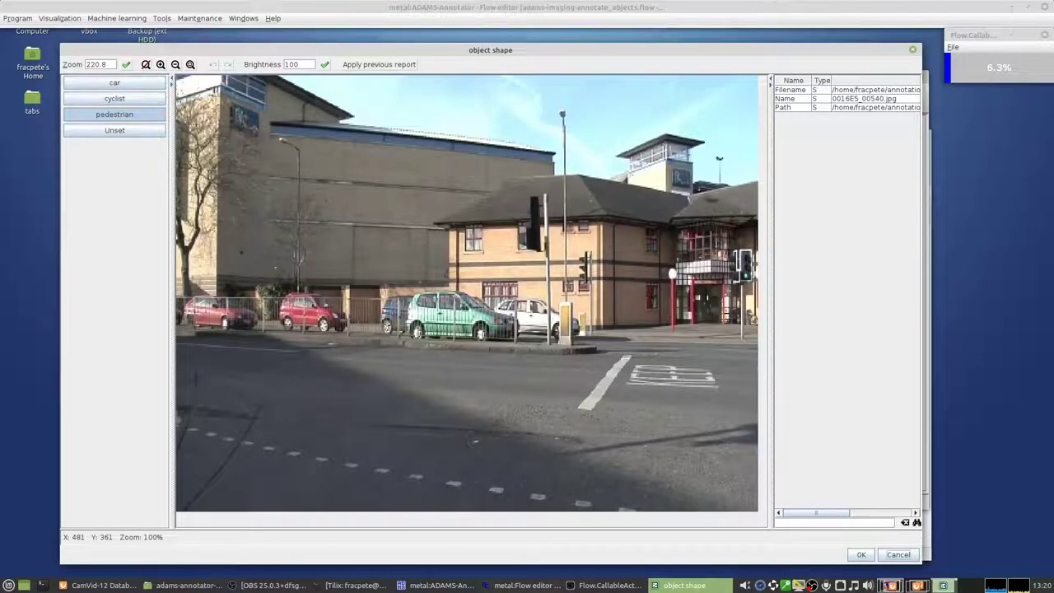
pyautogui.click(506, 586)
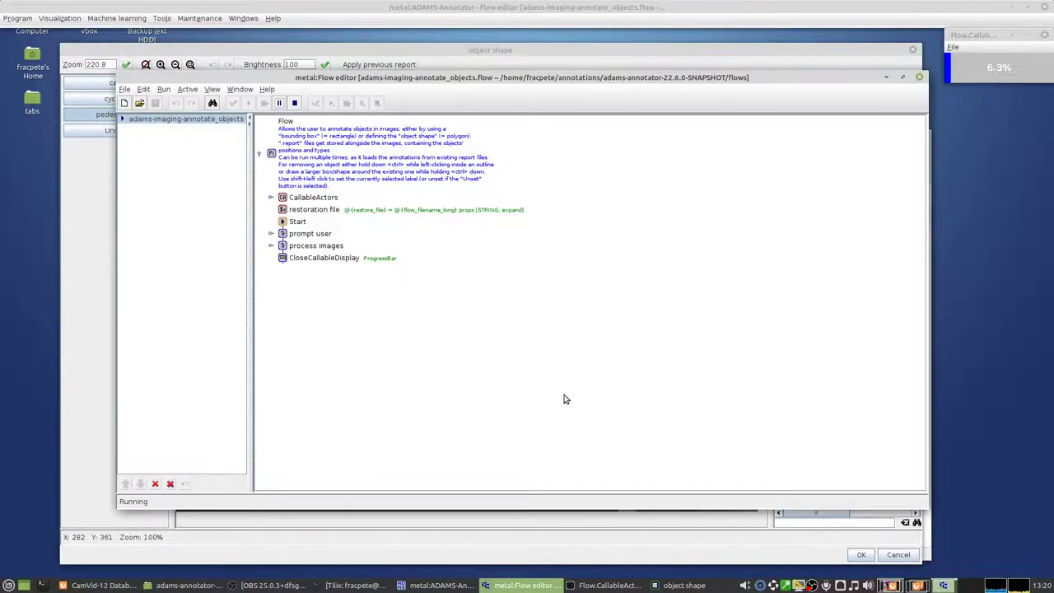
pyautogui.click(294, 103)
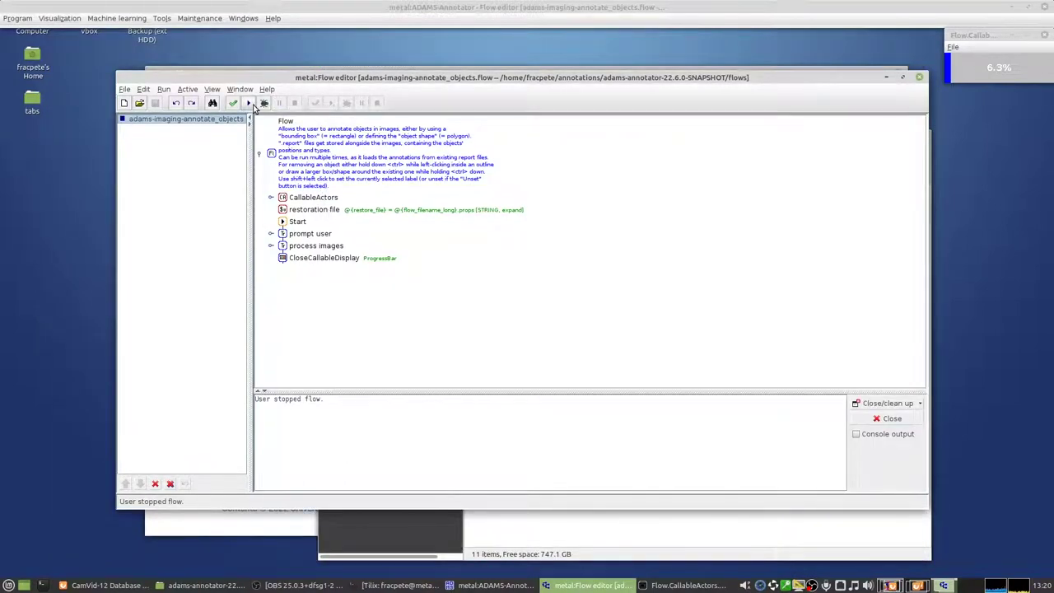
# Rerun the flow on the images filtered by '16E5', then zoom image 0016E5_00390 to fit
pyautogui.click(247, 103)
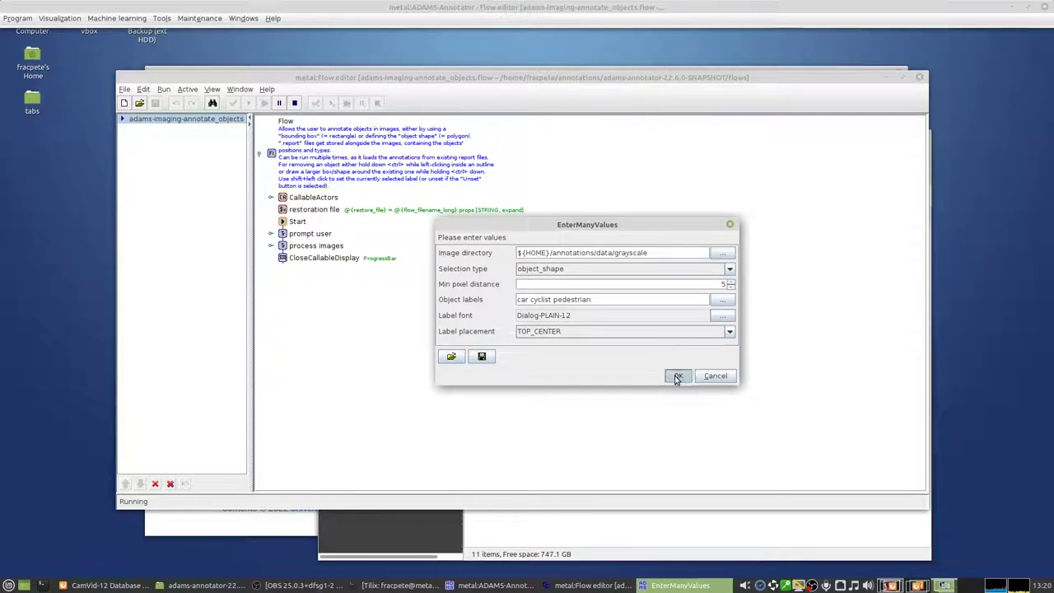
pyautogui.click(678, 375)
pyautogui.click(509, 353)
pyautogui.write('16E5')
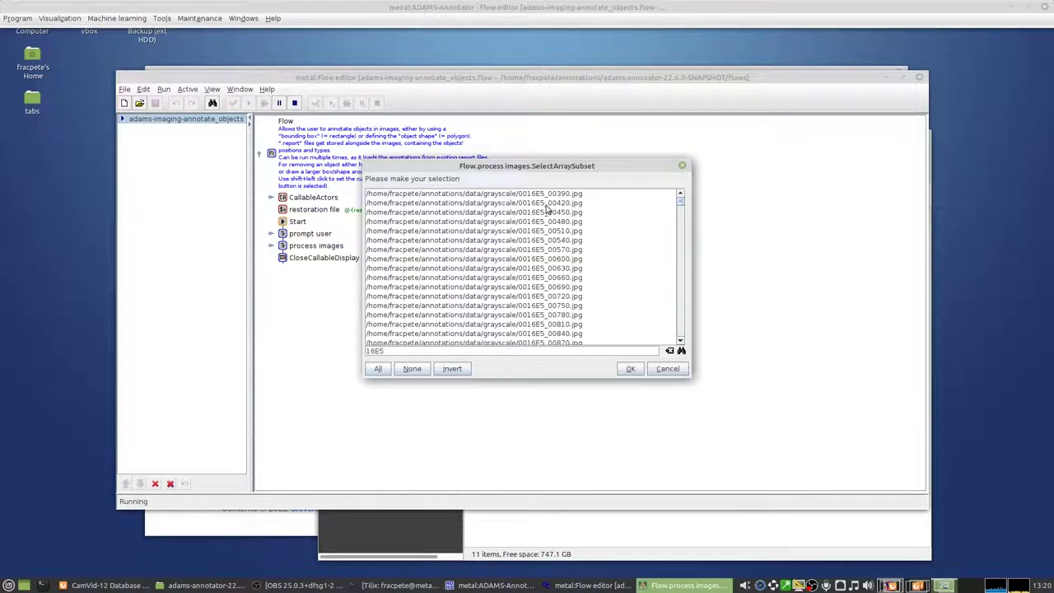
pyautogui.click(552, 196)
pyautogui.keyDown('shift'); pyautogui.click(563, 333); pyautogui.keyUp('shift')
pyautogui.click(631, 369)
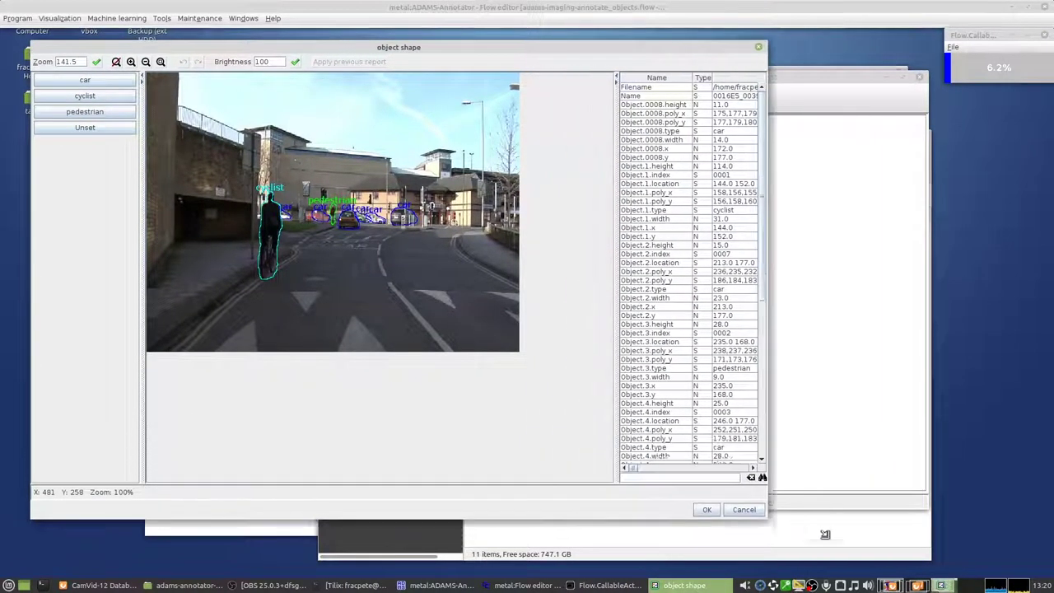
pyautogui.click(162, 62)
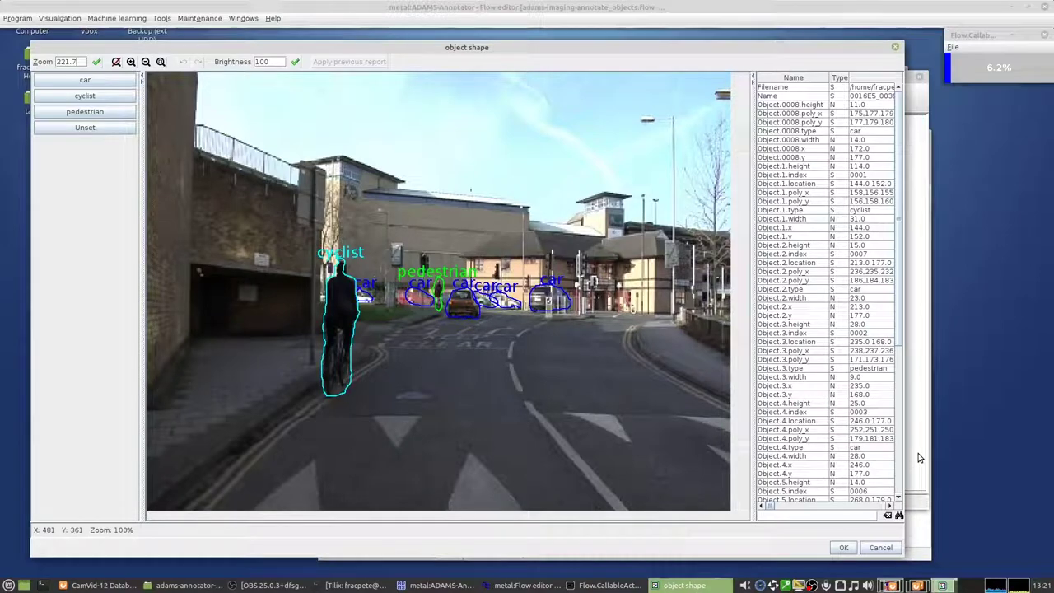
# Stop the annotation flow and browse the grayscale image folder in the file manager
pyautogui.click(913, 493)
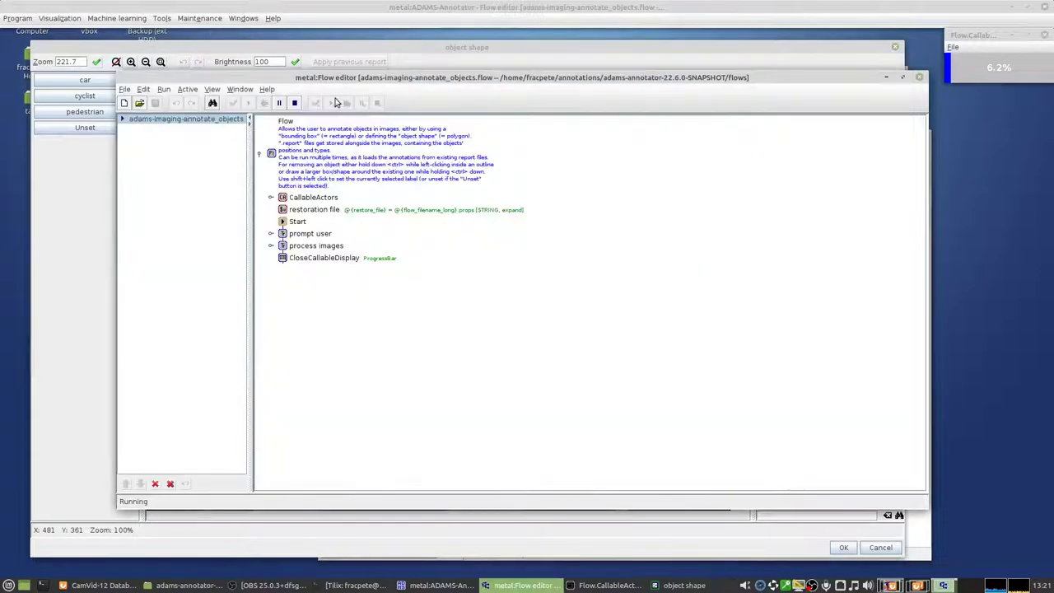
pyautogui.click(294, 102)
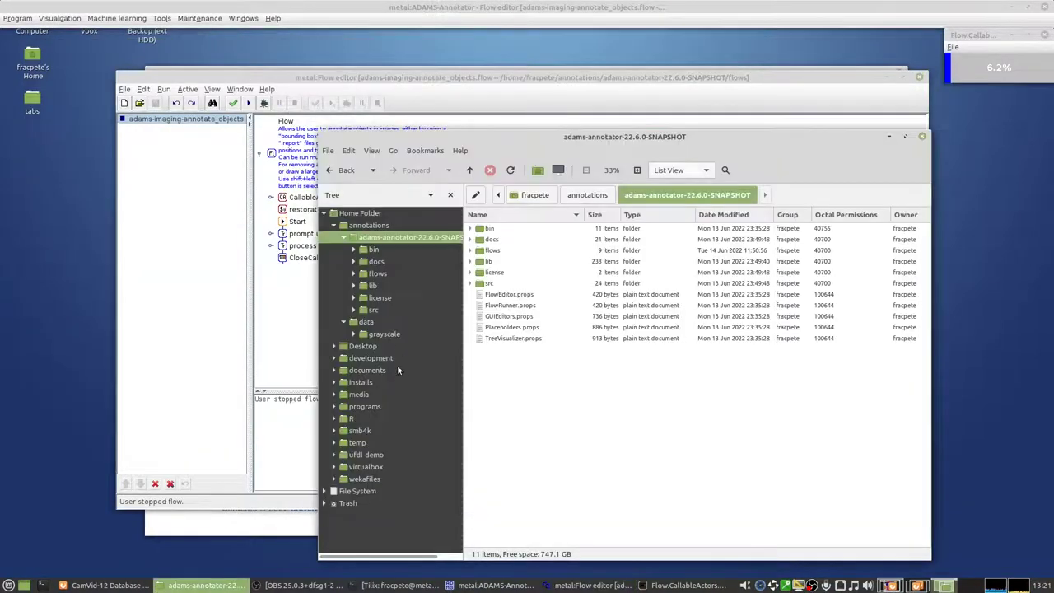
pyautogui.click(384, 334)
pyautogui.scroll(-10, 650, 364)
pyautogui.scroll(-5, 650, 365)
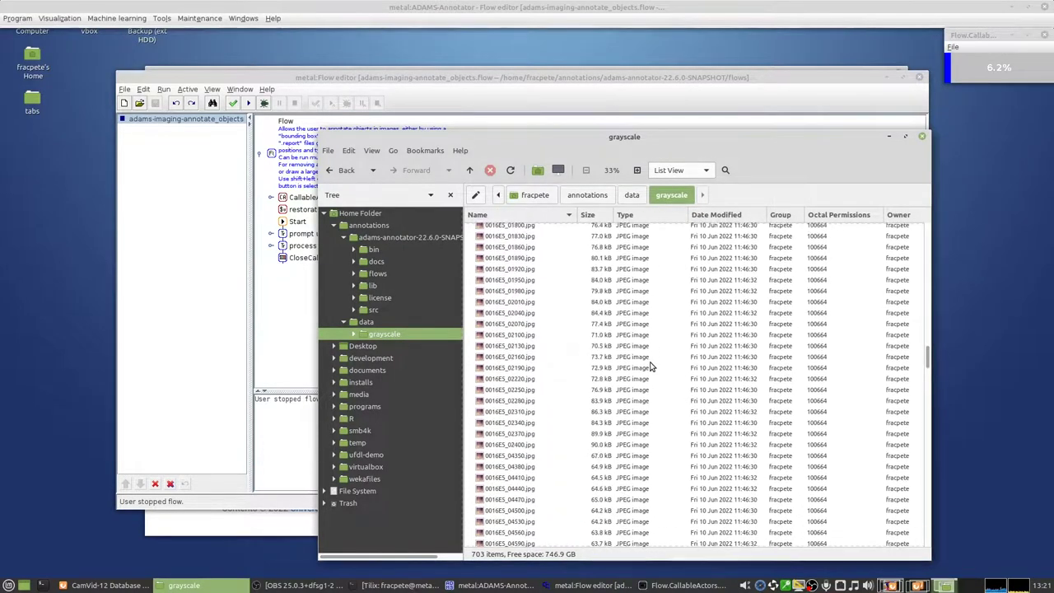
pyautogui.scroll(10, 650, 365)
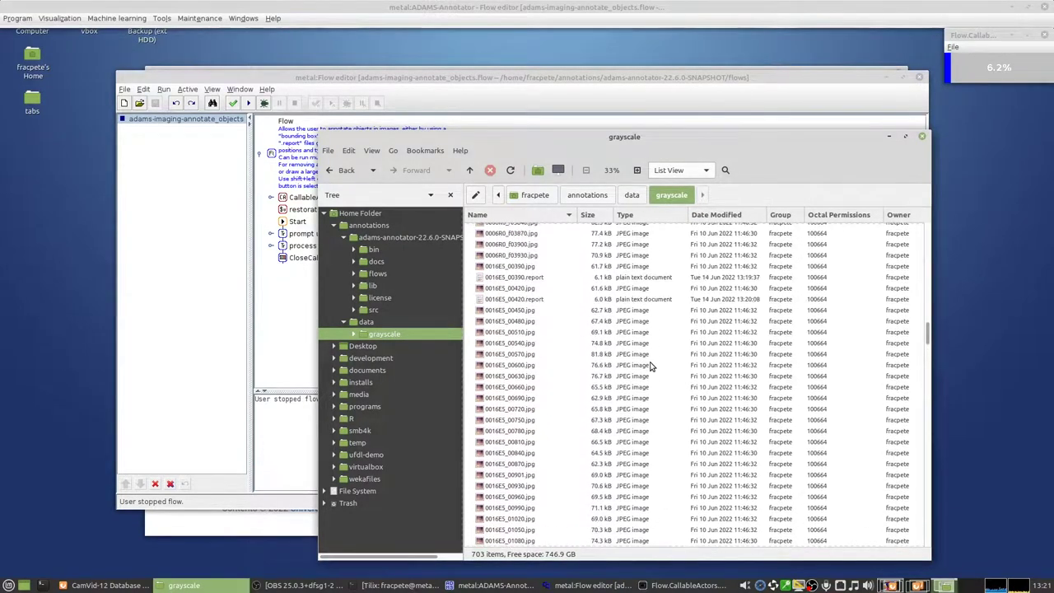
# Select 0016E5_00390.report beside its matching .jpg and bring up the report's context menu
pyautogui.click(534, 278)
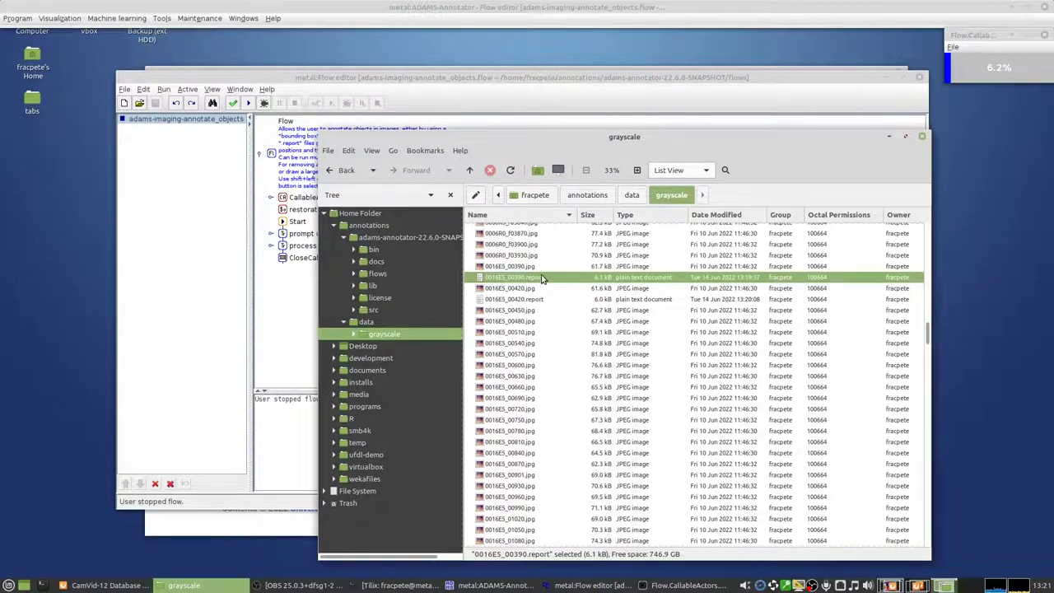
pyautogui.click(544, 266)
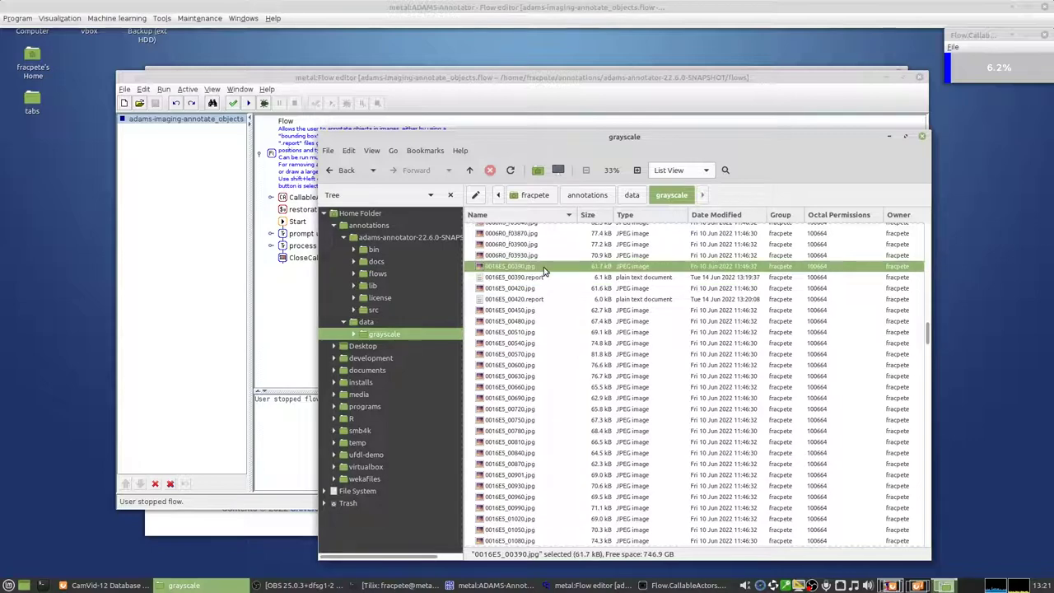
pyautogui.click(544, 279)
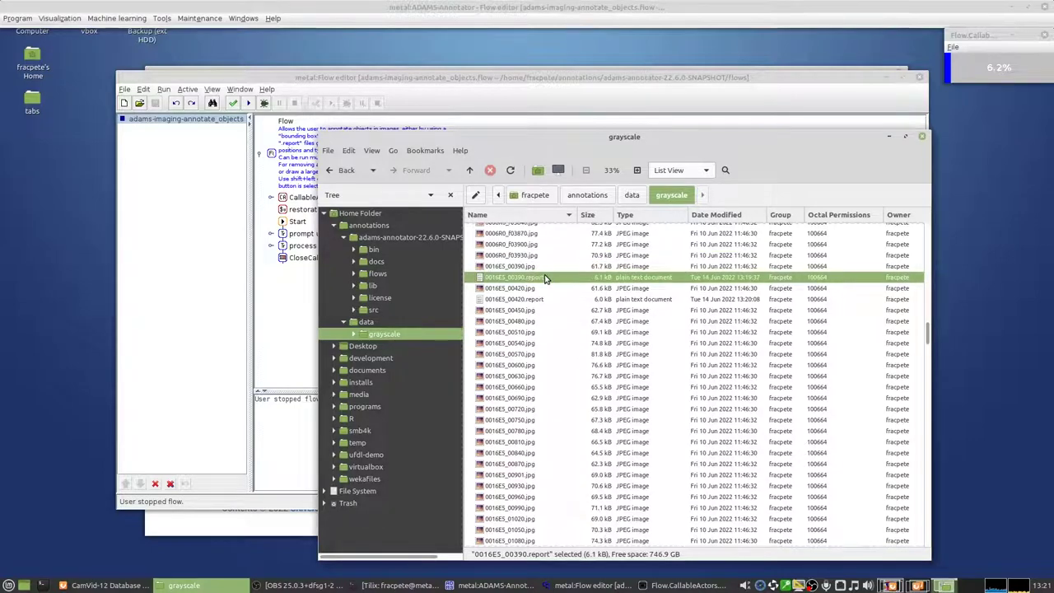
pyautogui.scroll(1, 545, 279)
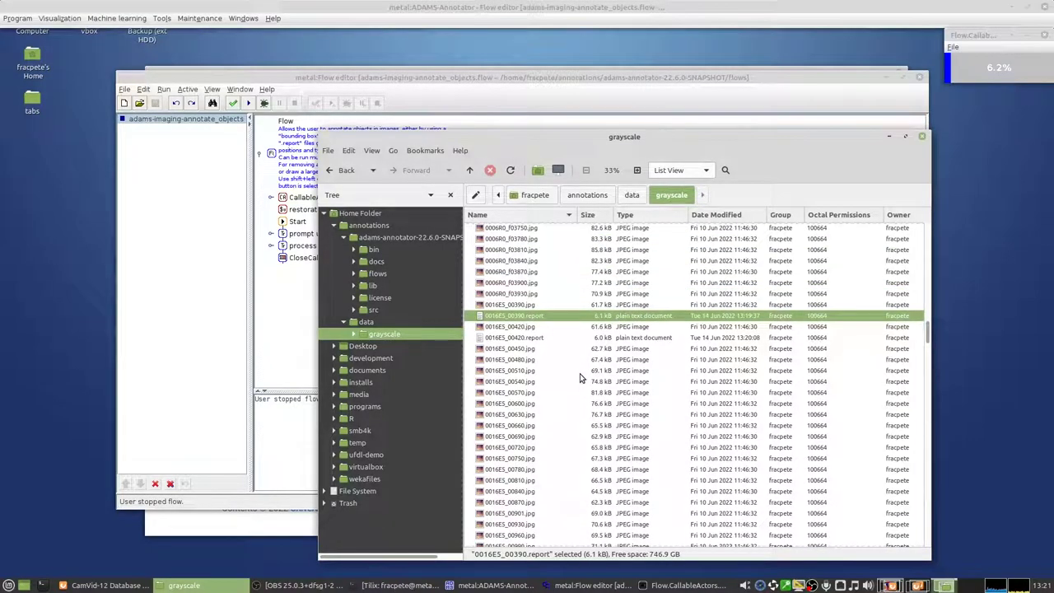
pyautogui.rightClick(527, 315)
pyautogui.click(548, 324)
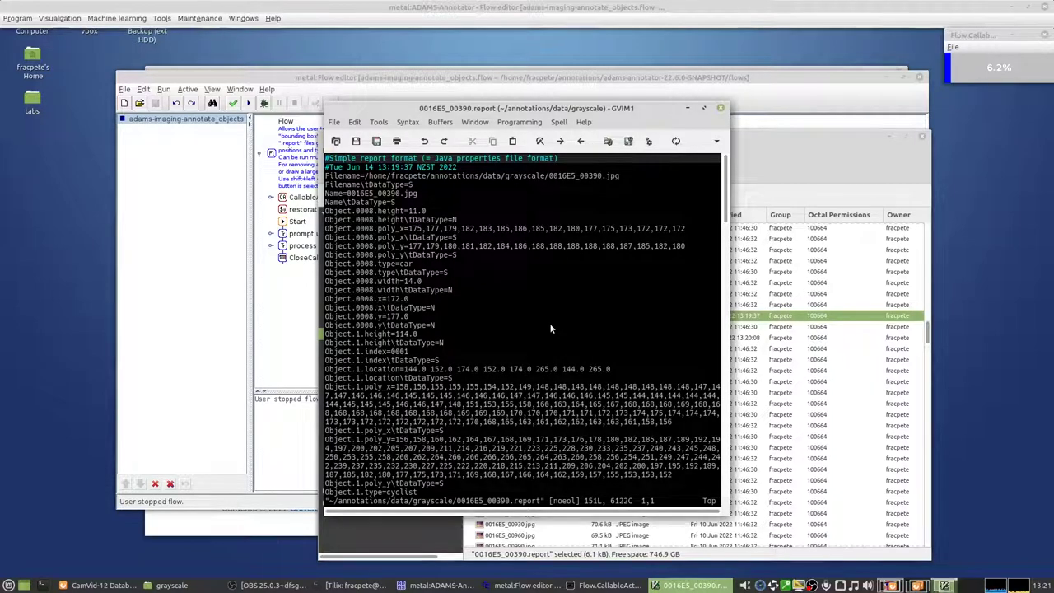
pyautogui.scroll(-18, 452, 399)
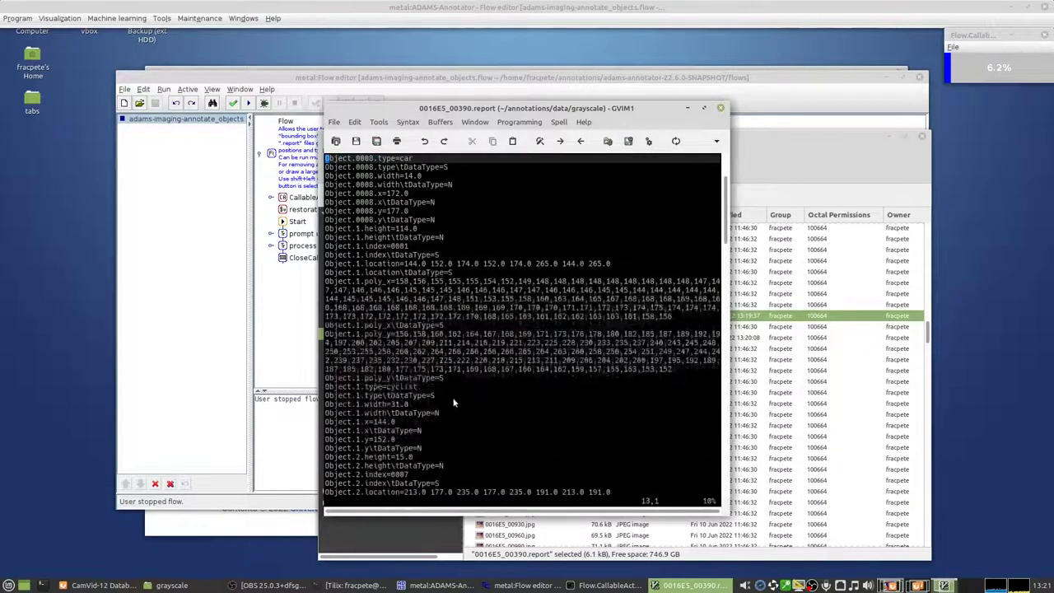
pyautogui.scroll(-20, 453, 398)
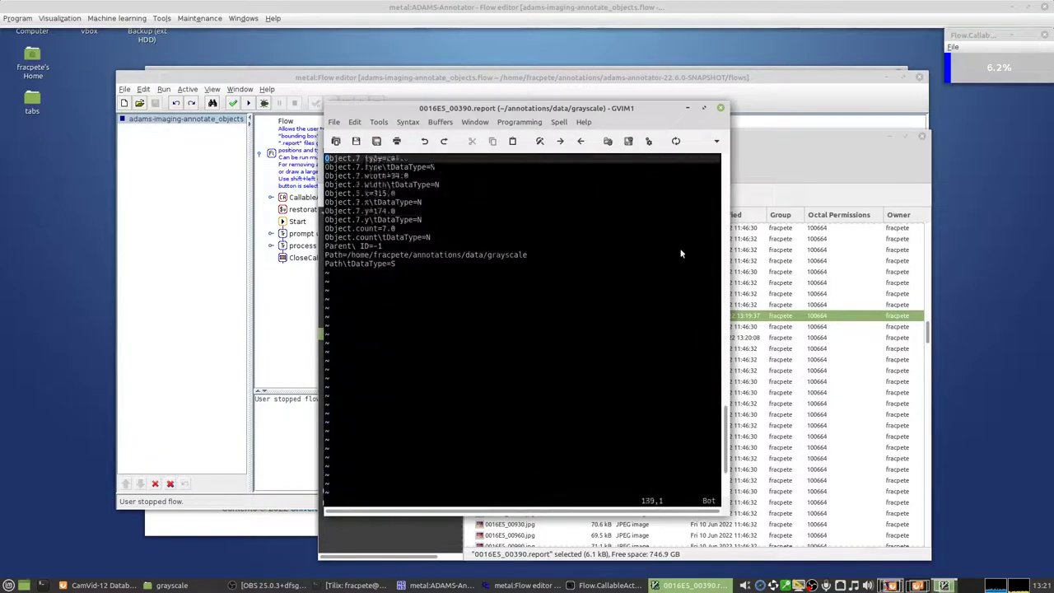
pyautogui.click(721, 110)
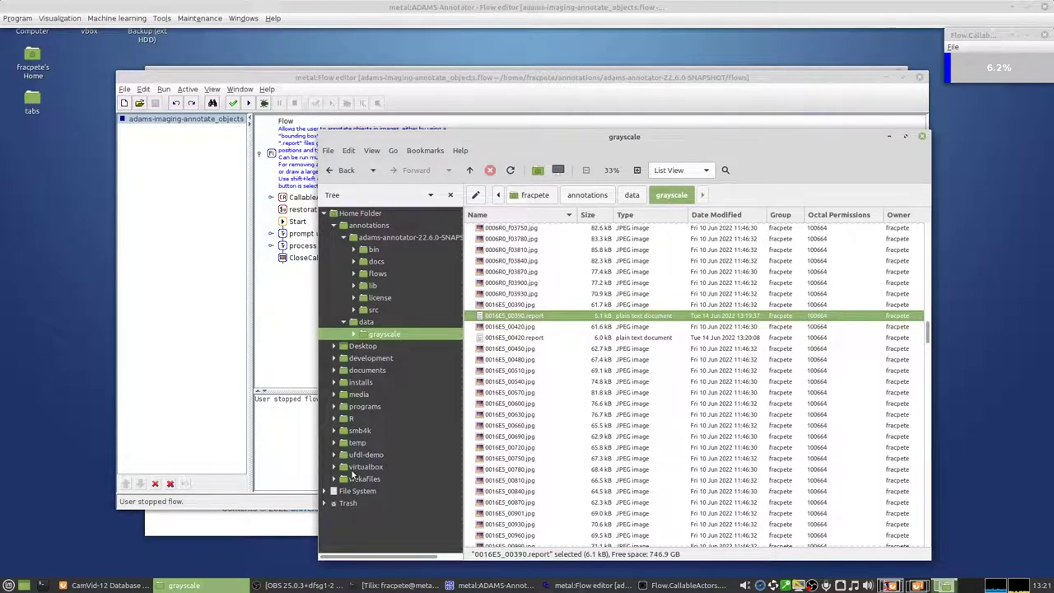
# Raise Firefox and show the 'Home - wai-annotations manual' tab
pyautogui.click(103, 584)
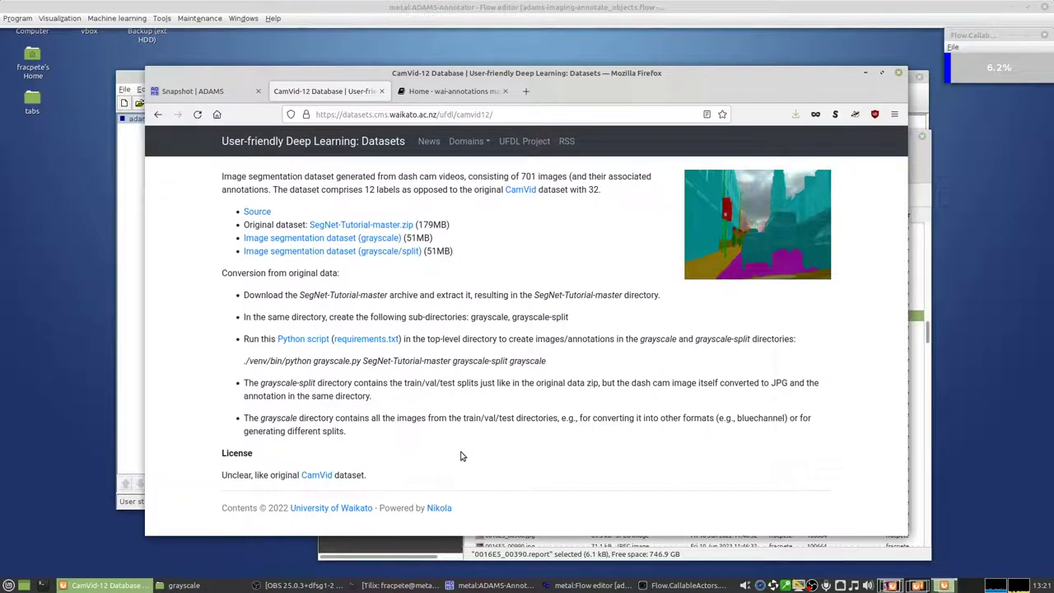
pyautogui.click(463, 93)
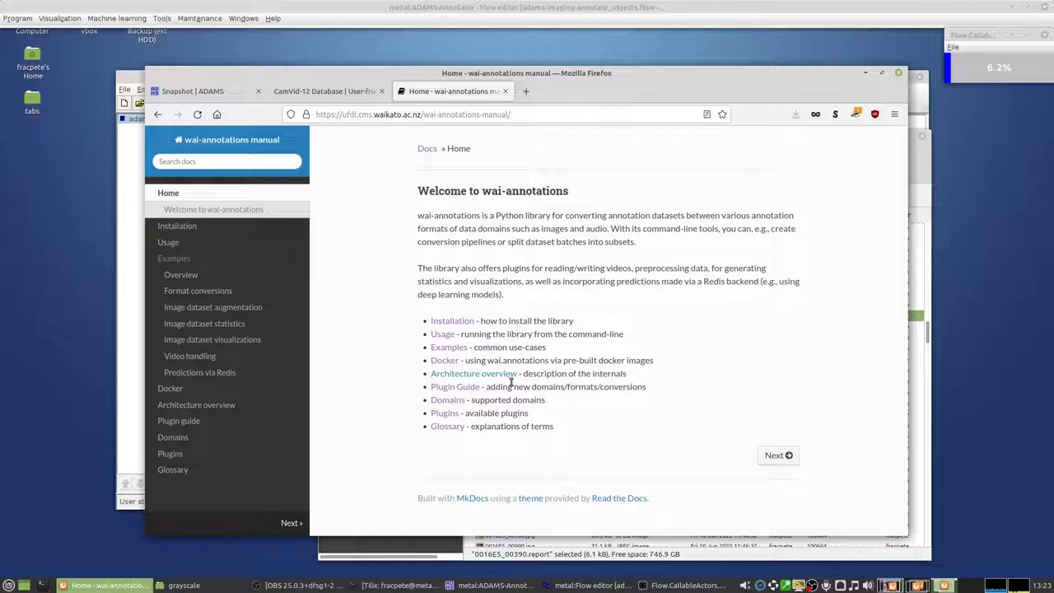
# Open the Installation page in a new tab and highlight the package in the pip install command
pyautogui.middleClick(458, 322)
pyautogui.click(572, 93)
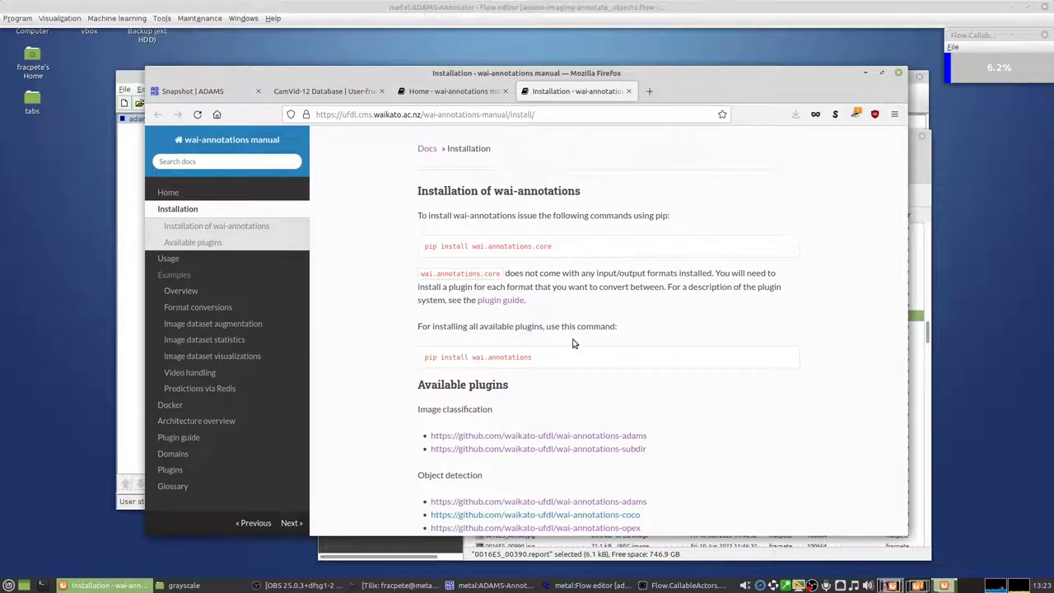
pyautogui.moveTo(565, 365); pyautogui.dragTo(469, 360)
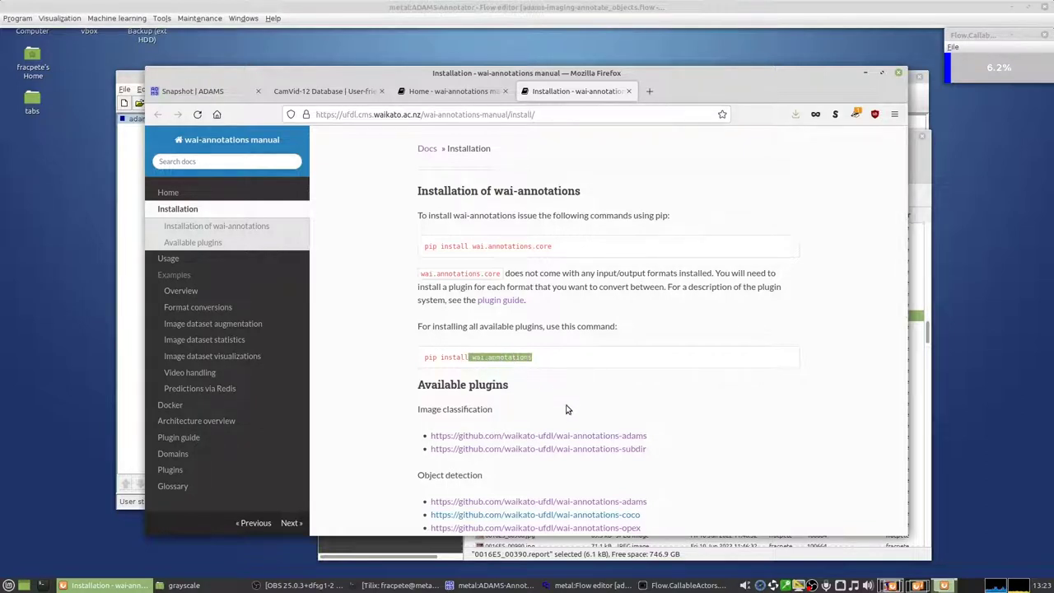
pyautogui.click(567, 360)
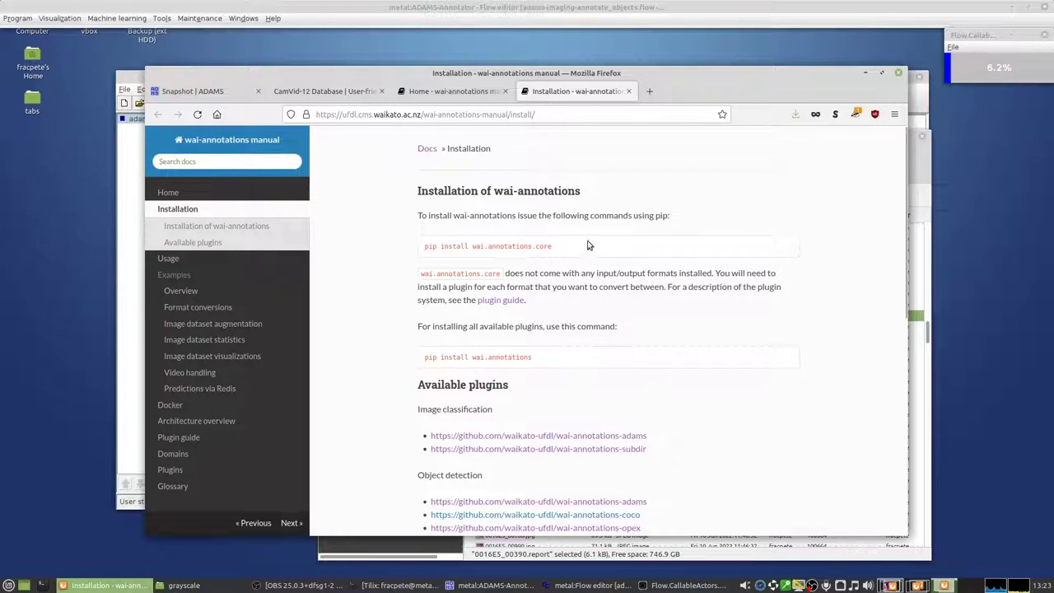
# Highlight the wai-annotations-adams and wai-annotations-coco plugin names
pyautogui.moveTo(656, 438); pyautogui.dragTo(557, 441)
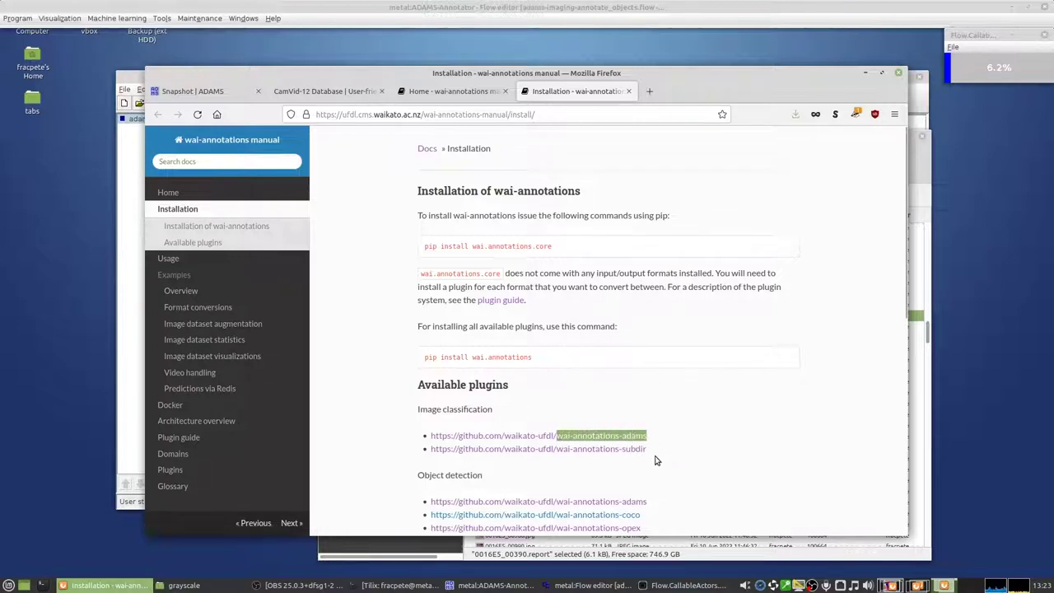
pyautogui.scroll(-1, 667, 470)
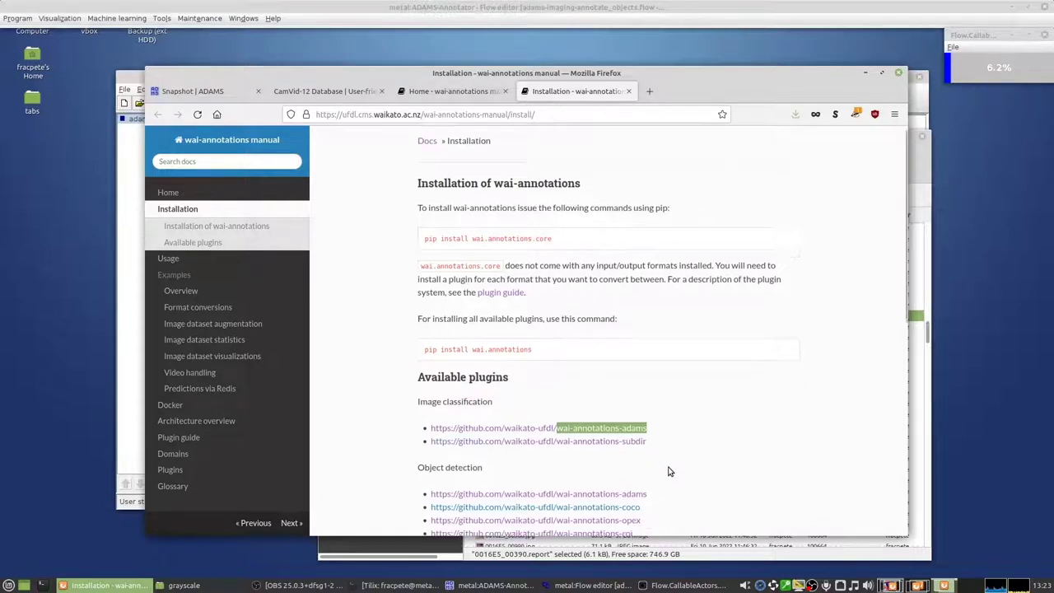
pyautogui.scroll(-3, 668, 471)
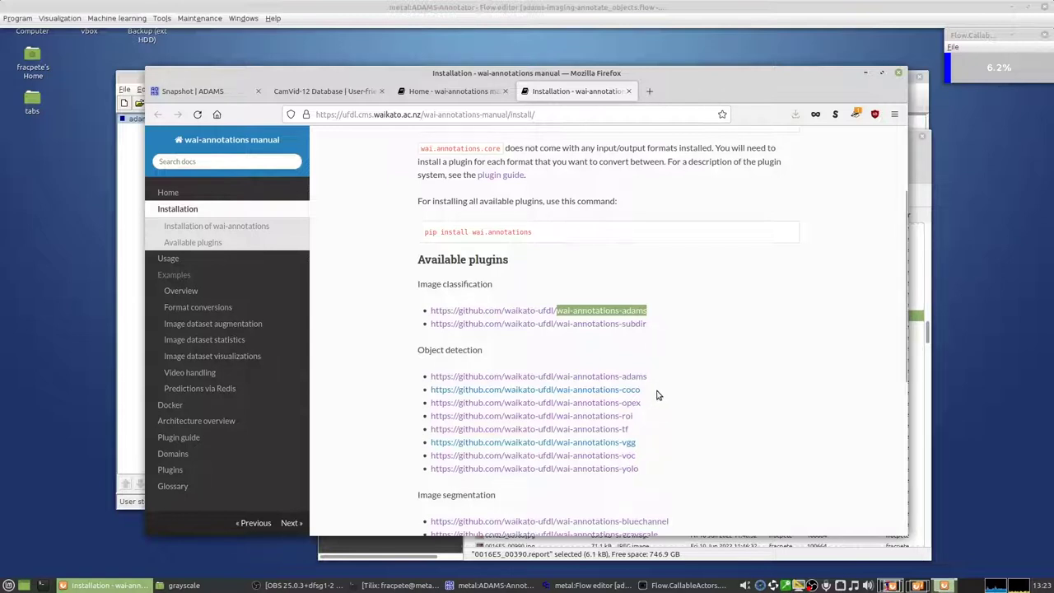
pyautogui.moveTo(645, 394); pyautogui.dragTo(556, 395)
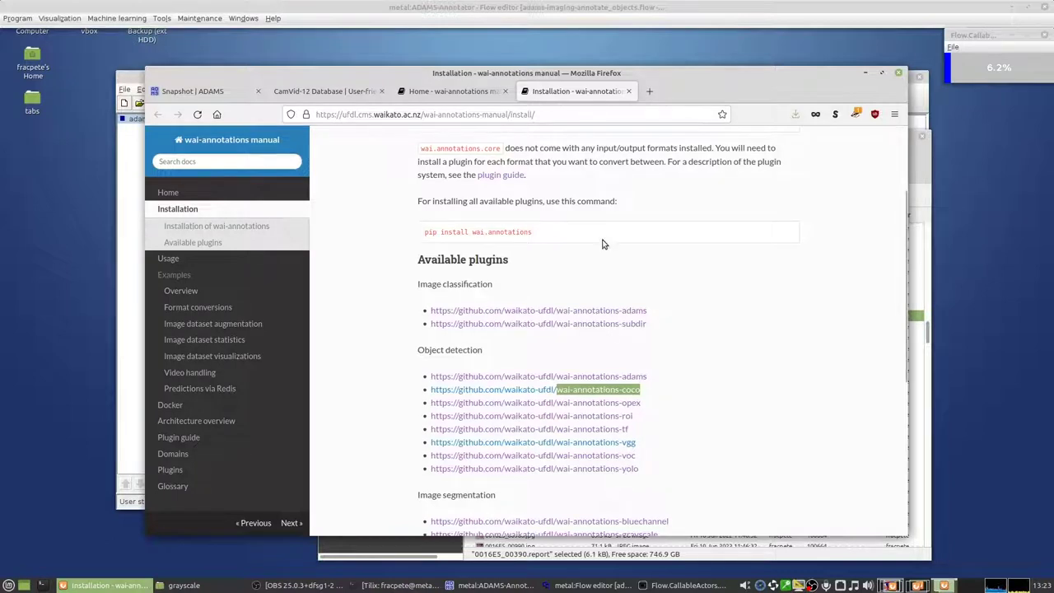
# Close the Installation tab, open Examples > Format conversions, and highlight the ADAMS to MS-COCO heading
pyautogui.middleClick(572, 96)
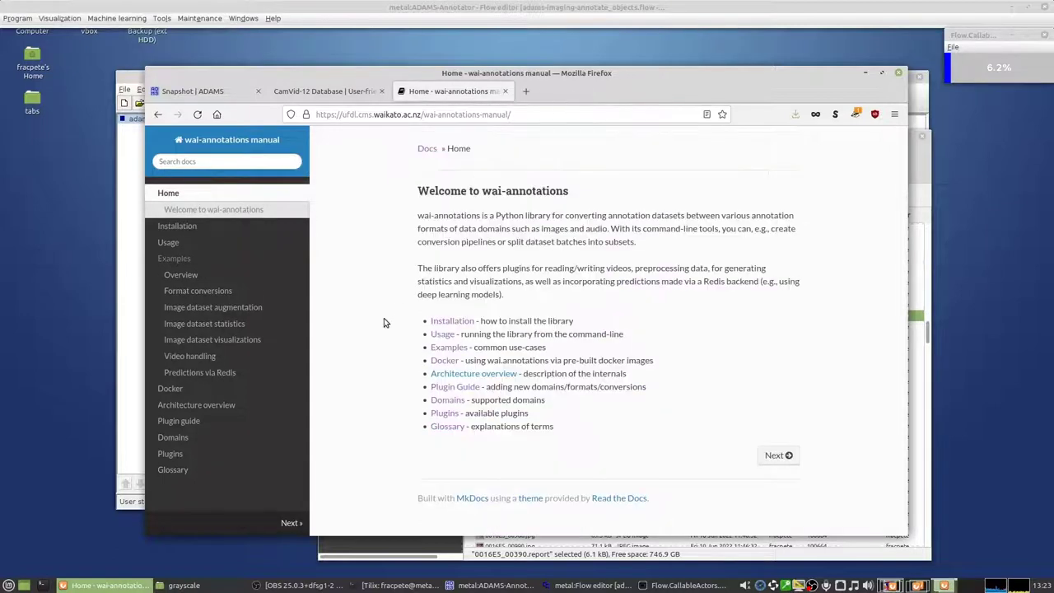
pyautogui.click(442, 346)
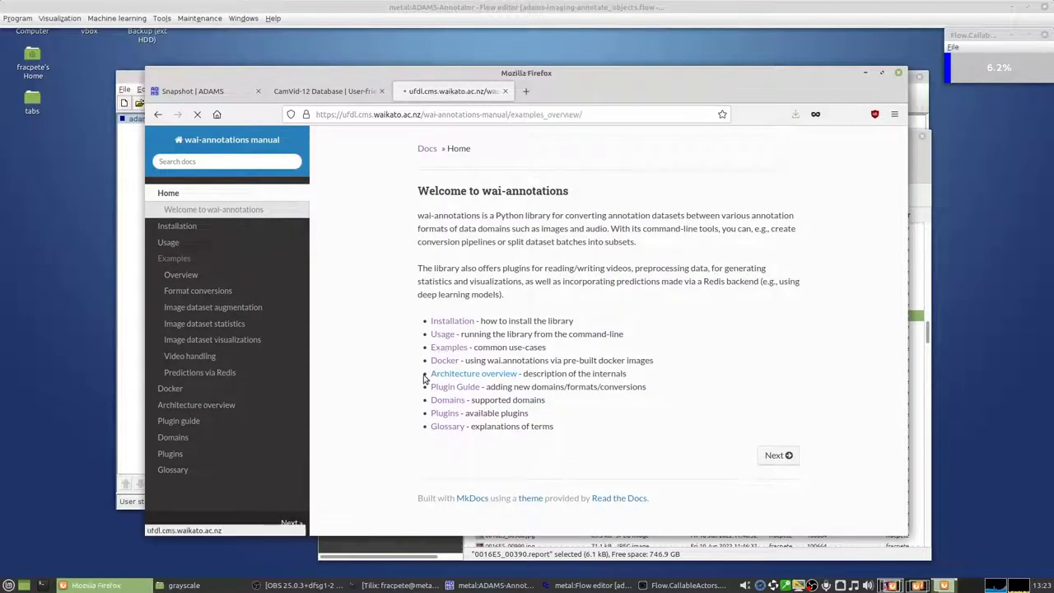
pyautogui.click(492, 218)
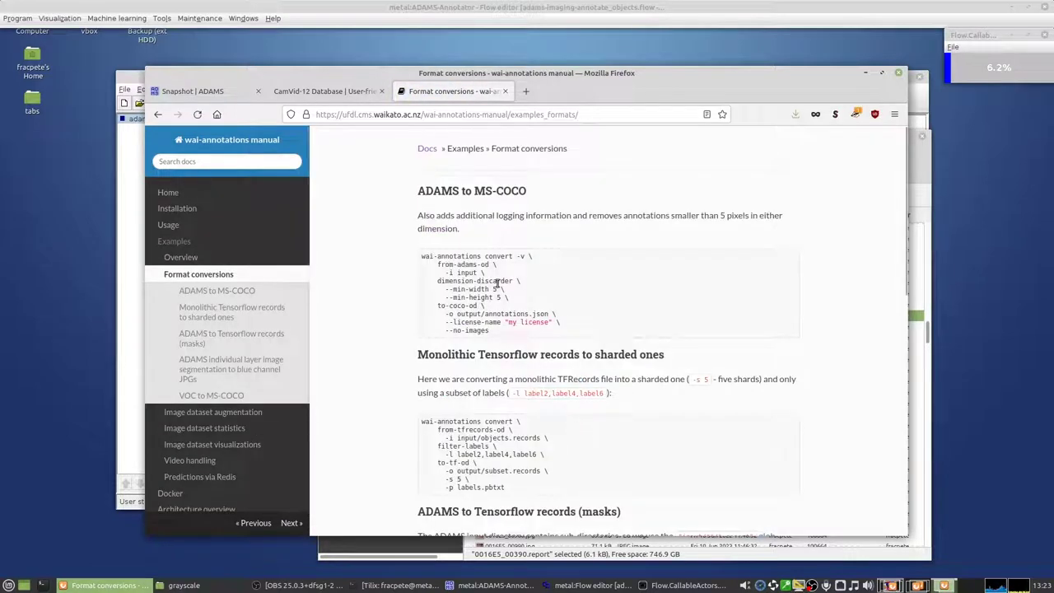
pyautogui.moveTo(417, 191); pyautogui.dragTo(532, 195)
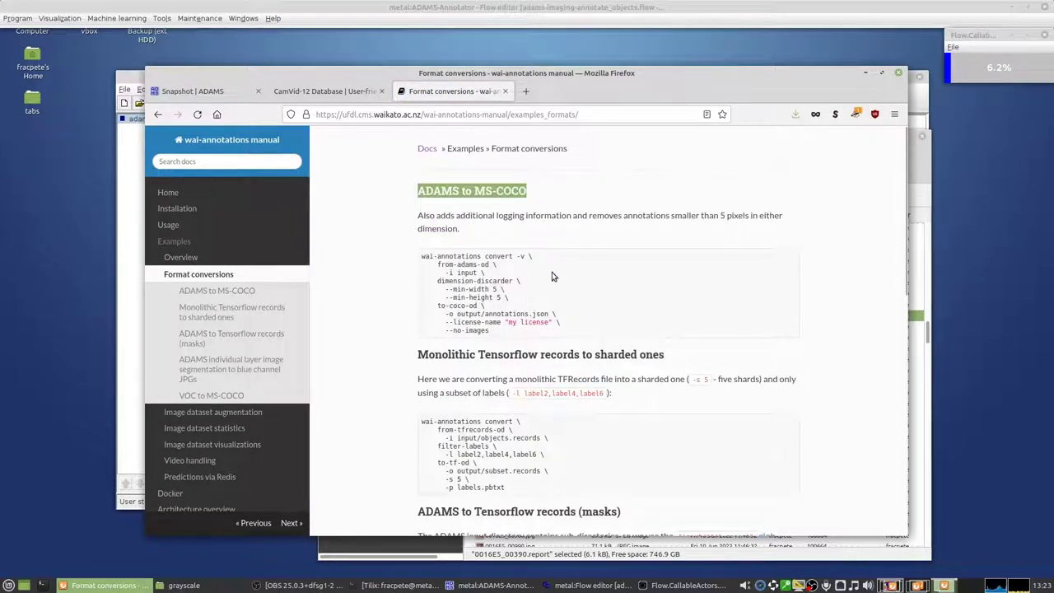
# Highlight the command's parts: wai-annotations, convert, from-adams-od, -i, --min-width/--min-height, to-coco-od
pyautogui.moveTo(420, 260); pyautogui.dragTo(482, 258)
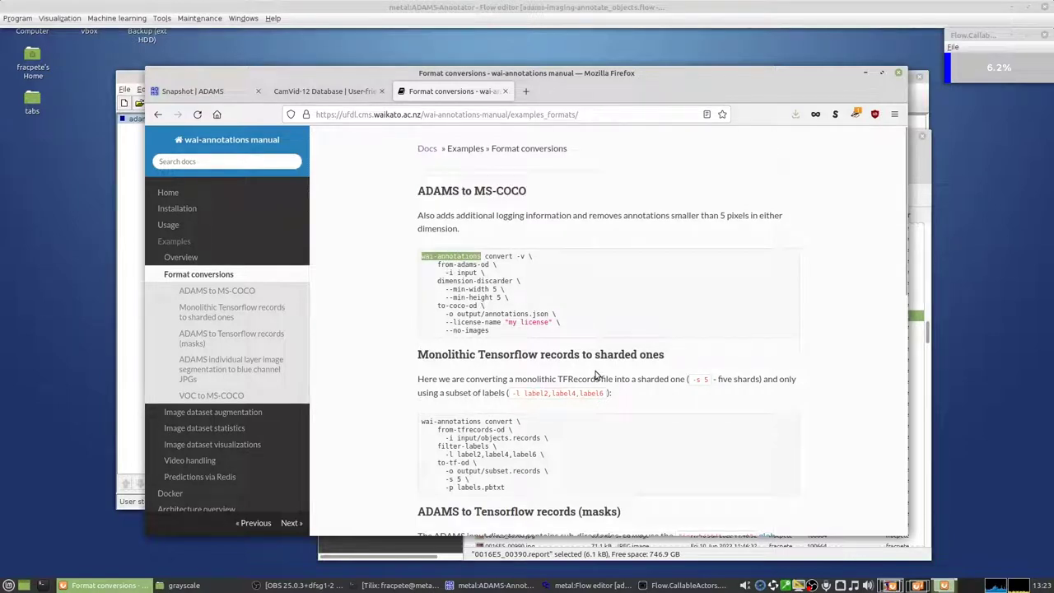
pyautogui.doubleClick(501, 256)
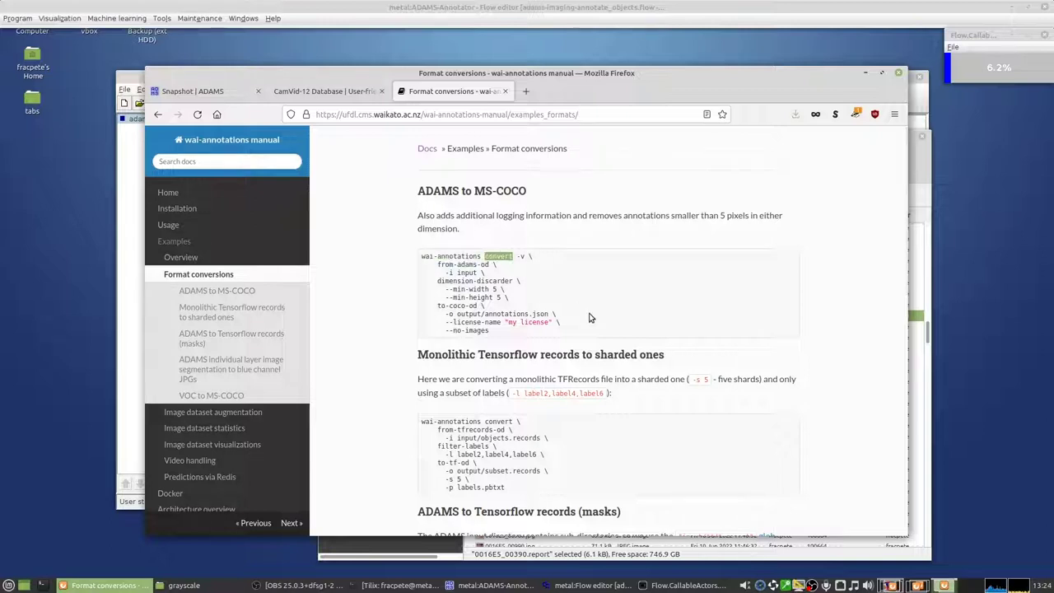
pyautogui.click(438, 265)
pyautogui.moveTo(439, 265); pyautogui.dragTo(491, 264)
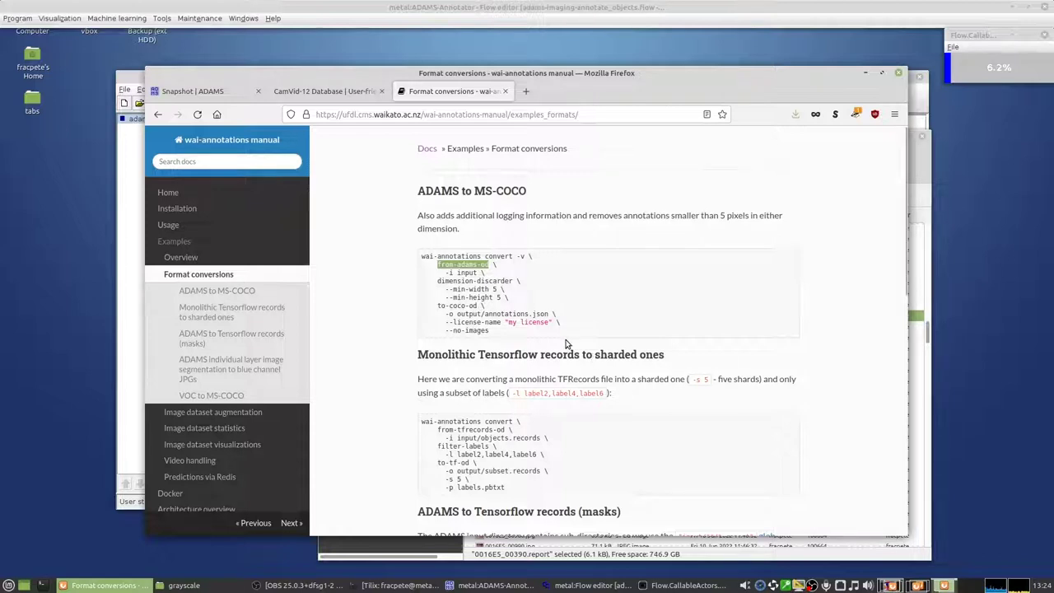
pyautogui.moveTo(446, 273); pyautogui.dragTo(478, 273)
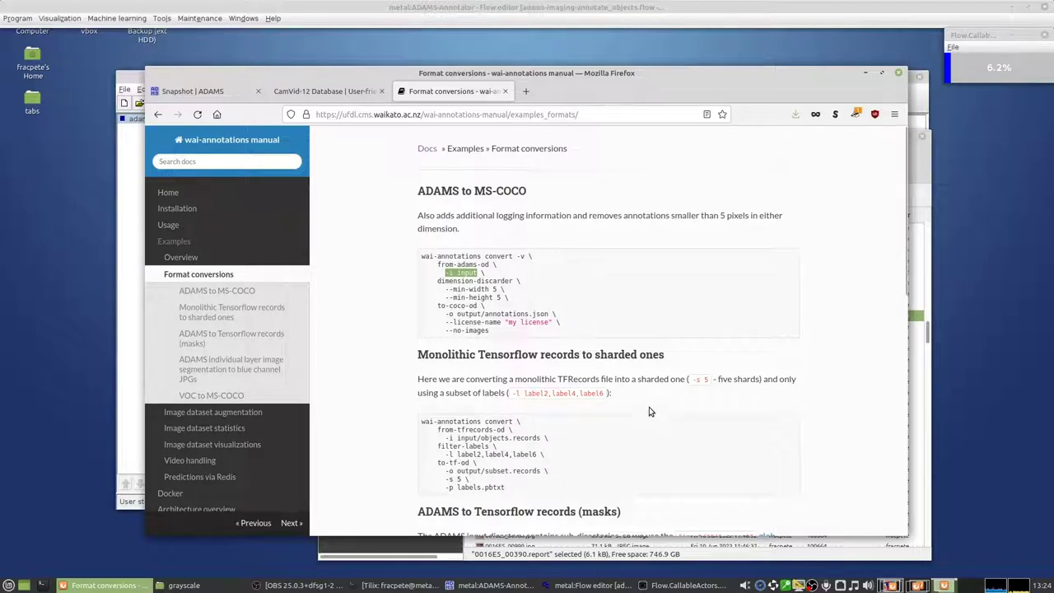
pyautogui.moveTo(509, 298); pyautogui.dragTo(415, 281)
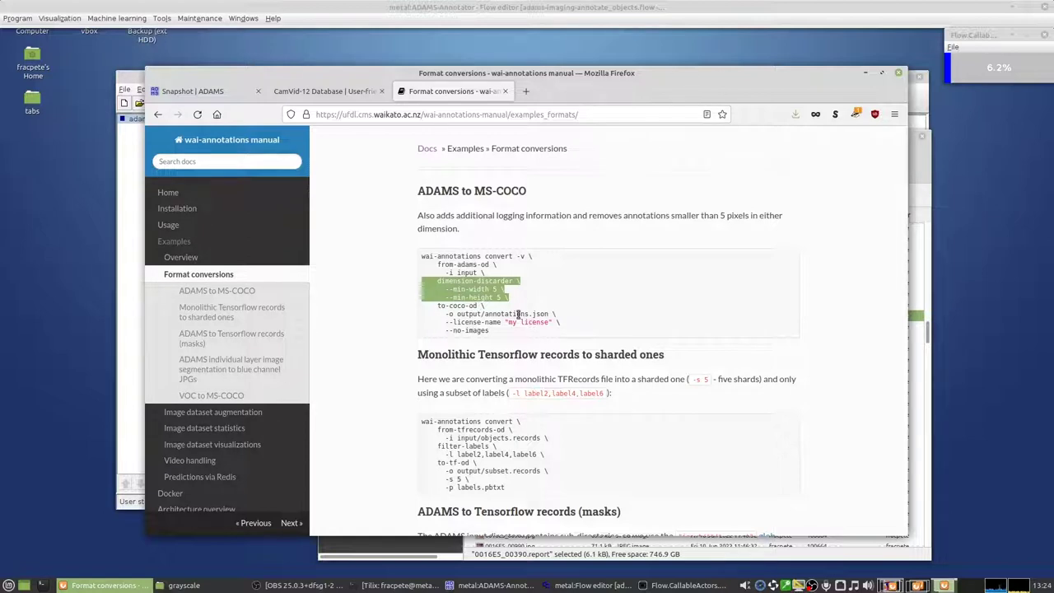
pyautogui.moveTo(436, 306); pyautogui.dragTo(445, 330)
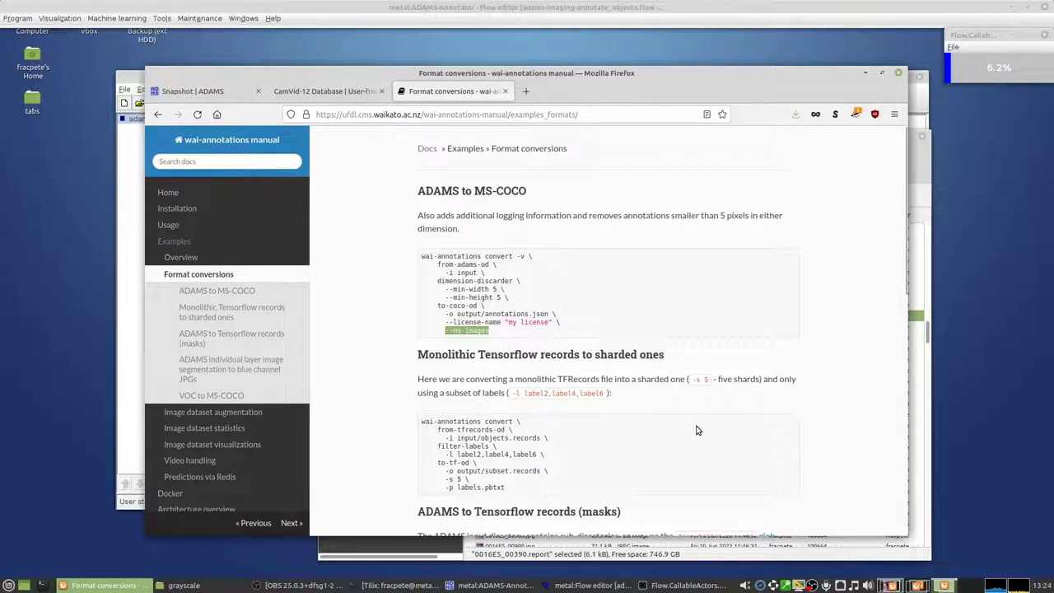
pyautogui.scroll(-3, 696, 426)
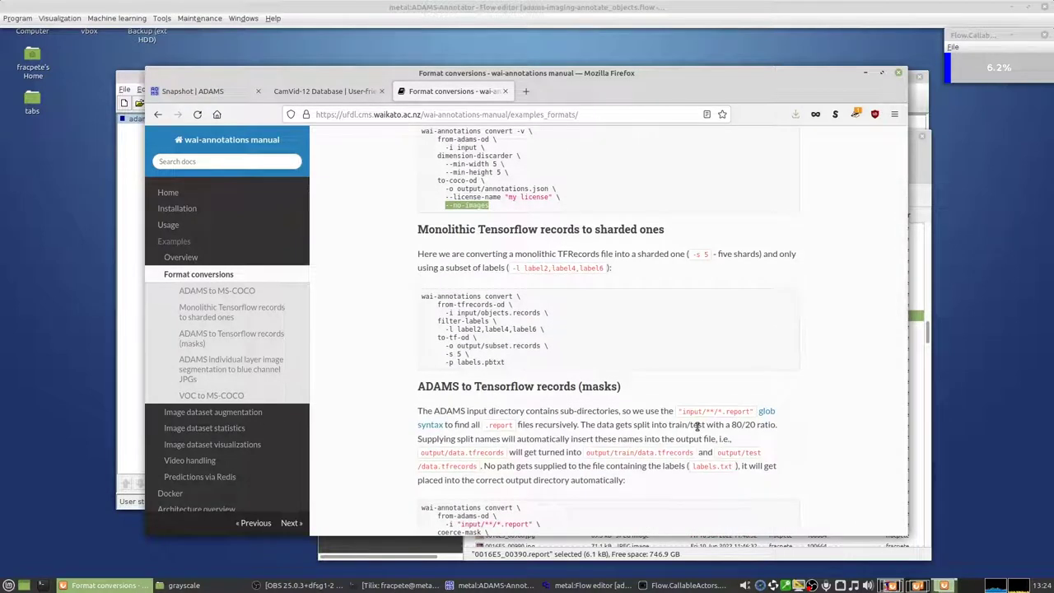
# Scroll to the ADAMS to Tensorflow records (masks) example and highlight its --split-names and --split-ratios options
pyautogui.scroll(-6, 696, 426)
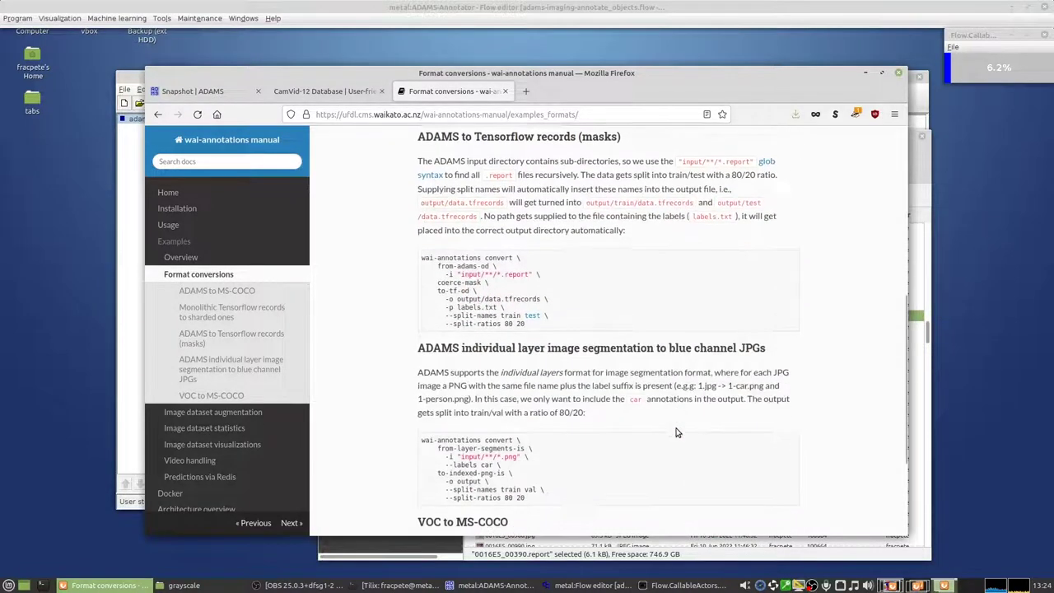
pyautogui.moveTo(539, 325); pyautogui.dragTo(409, 317)
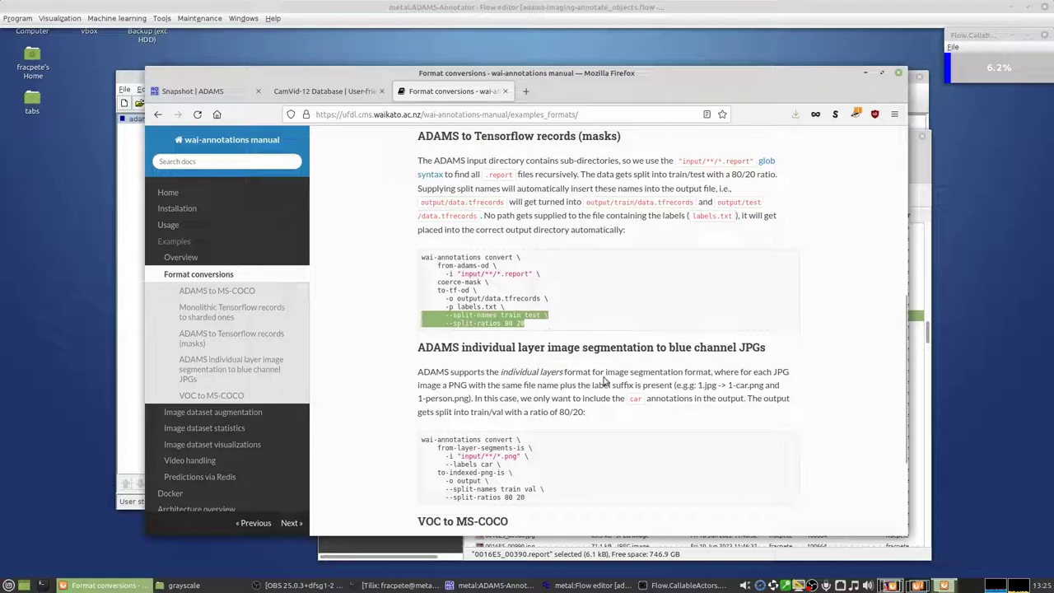
# Scroll the manual to the top and minimise Firefox to reveal the grayscale folder
pyautogui.scroll(5, 527, 289)
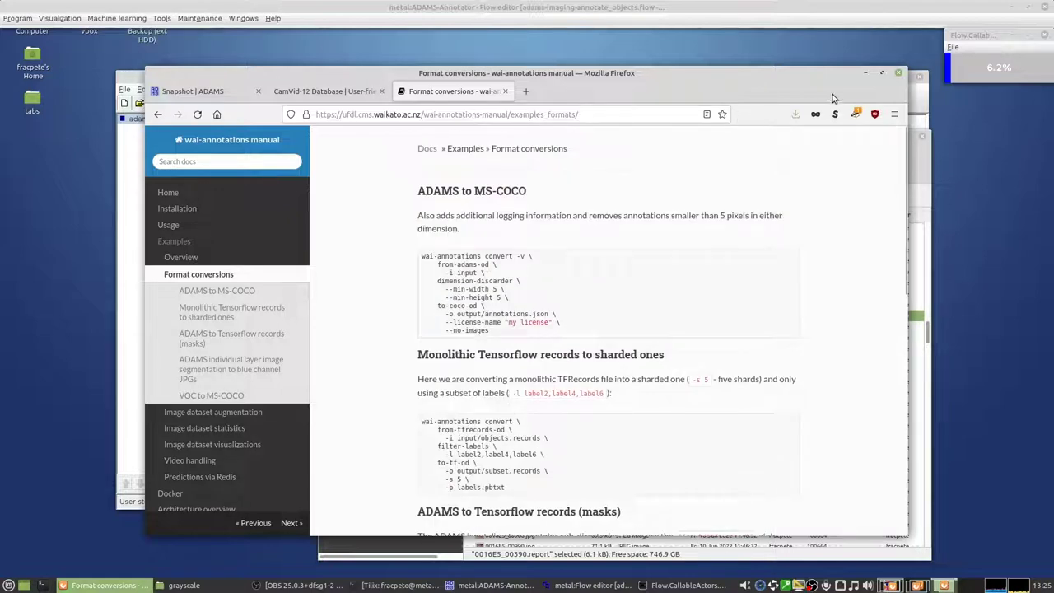
pyautogui.click(865, 73)
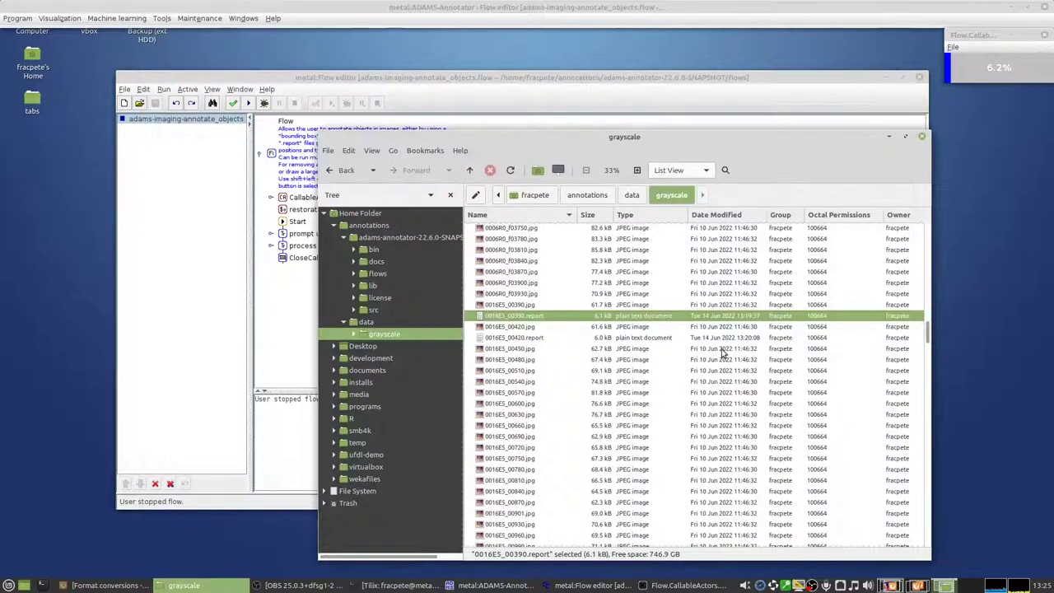